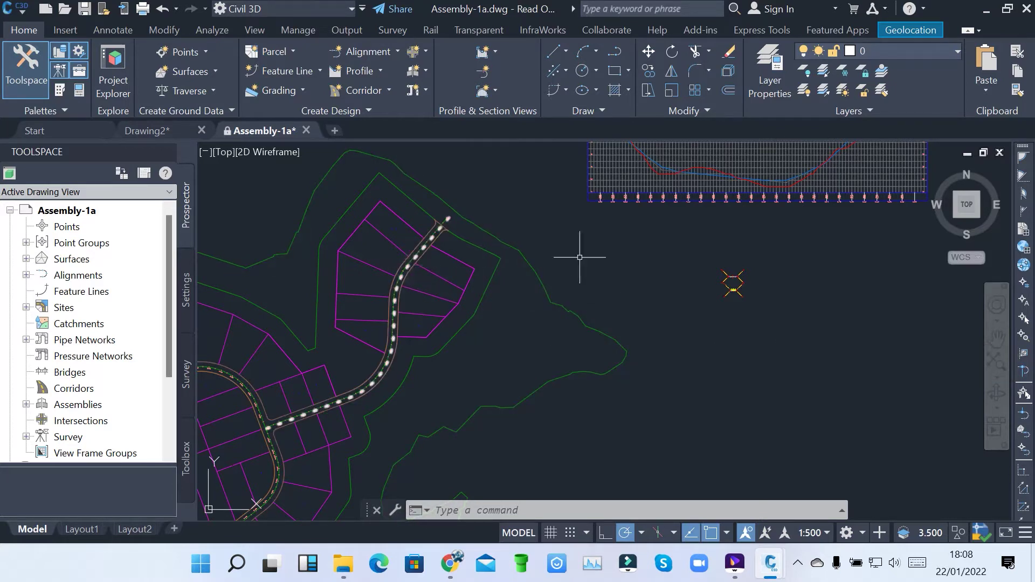
# Examine the profile views, the two road assemblies, and the First Street and Second Street alignments around their junction
pyautogui.moveTo(620, 247); pyautogui.dragTo(532, 412, button='middle')
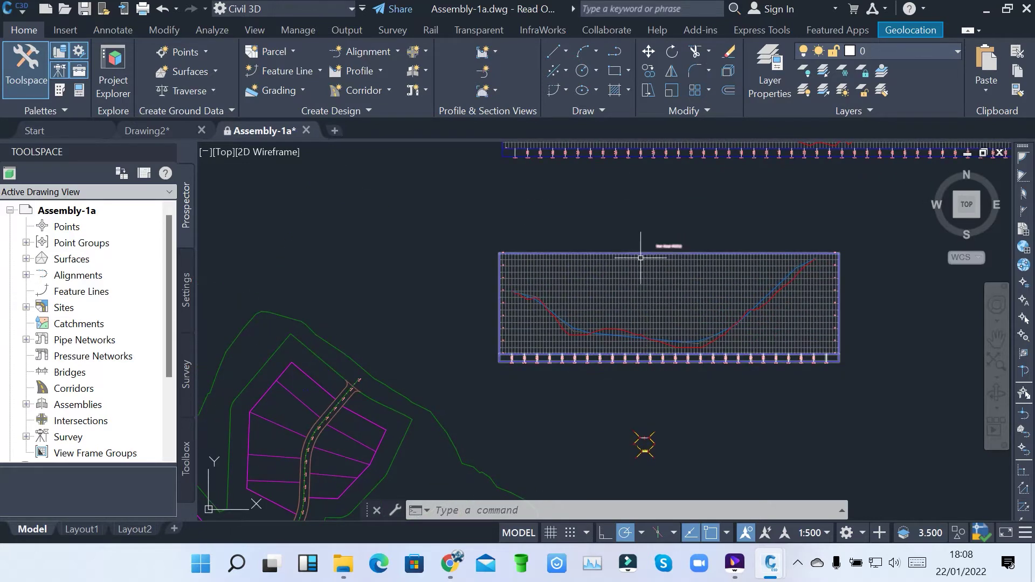
pyautogui.scroll(-2, 636, 281)
pyautogui.scroll(8, 650, 375)
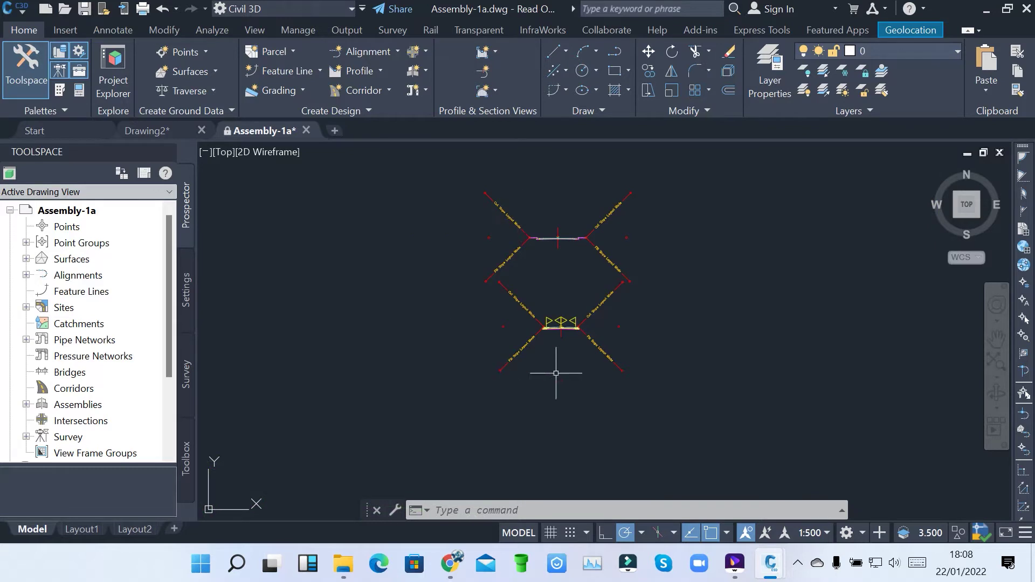
pyautogui.scroll(-6, 651, 298)
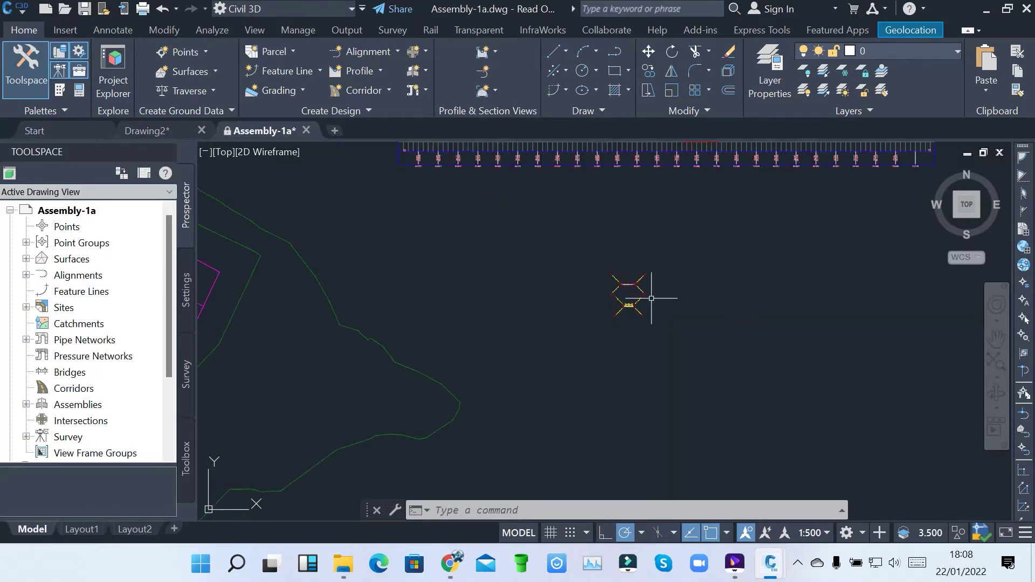
pyautogui.scroll(-3, 651, 298)
pyautogui.moveTo(480, 304); pyautogui.dragTo(718, 180, button='middle')
pyautogui.scroll(2, 381, 324)
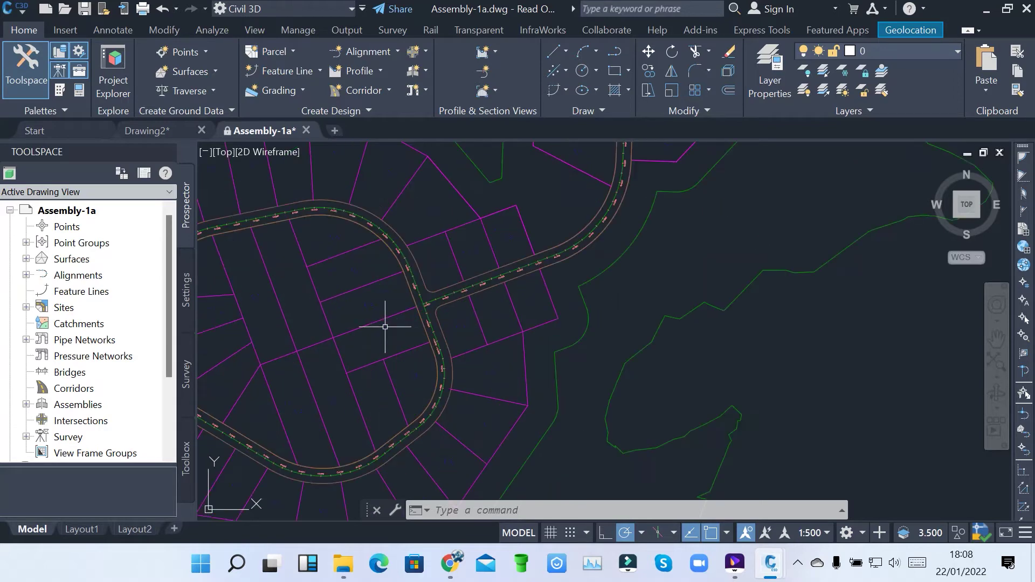
pyautogui.scroll(3, 434, 297)
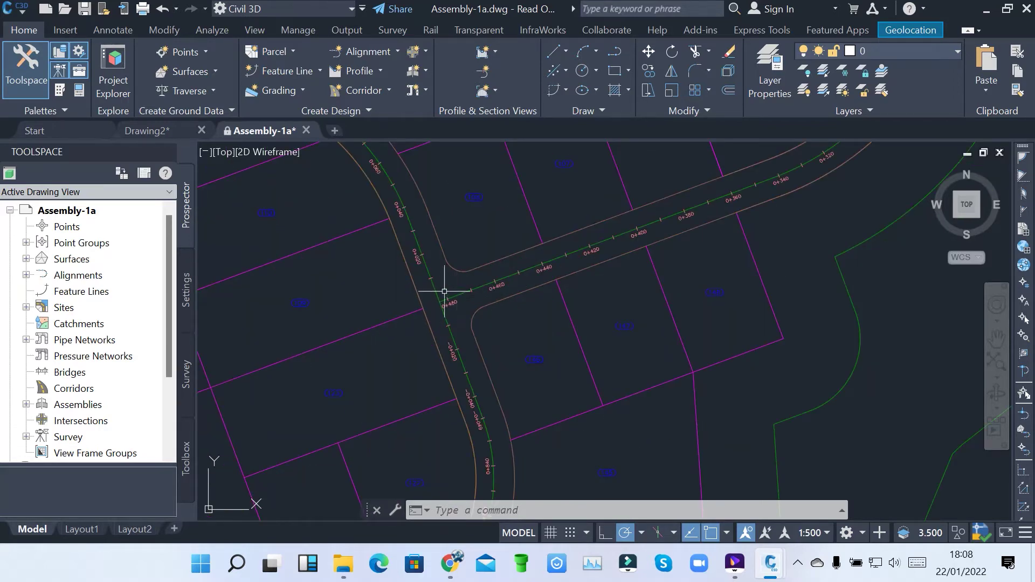
pyautogui.scroll(-5, 437, 288)
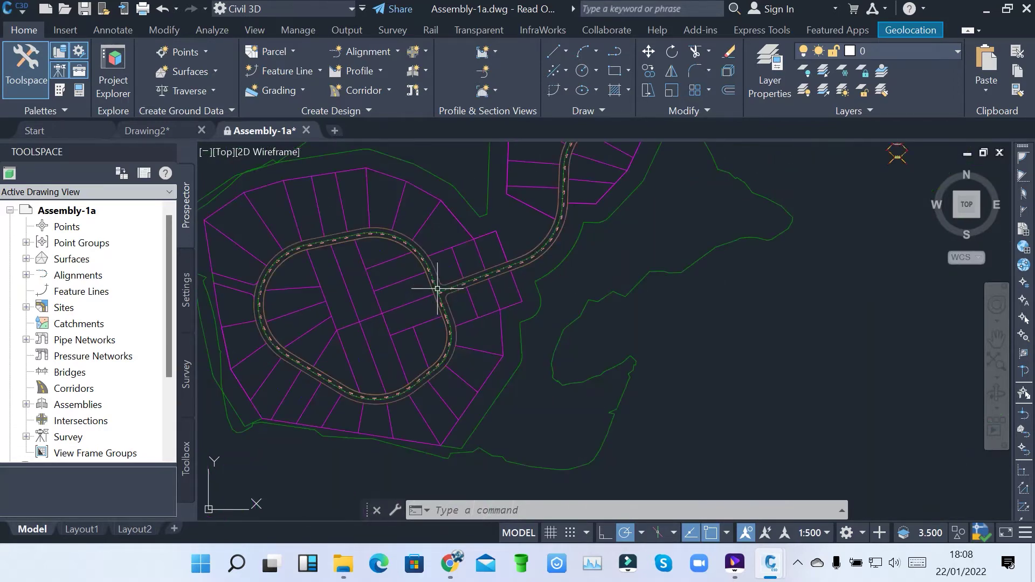
pyautogui.scroll(-4, 437, 288)
pyautogui.scroll(4, 688, 227)
pyautogui.scroll(4, 539, 210)
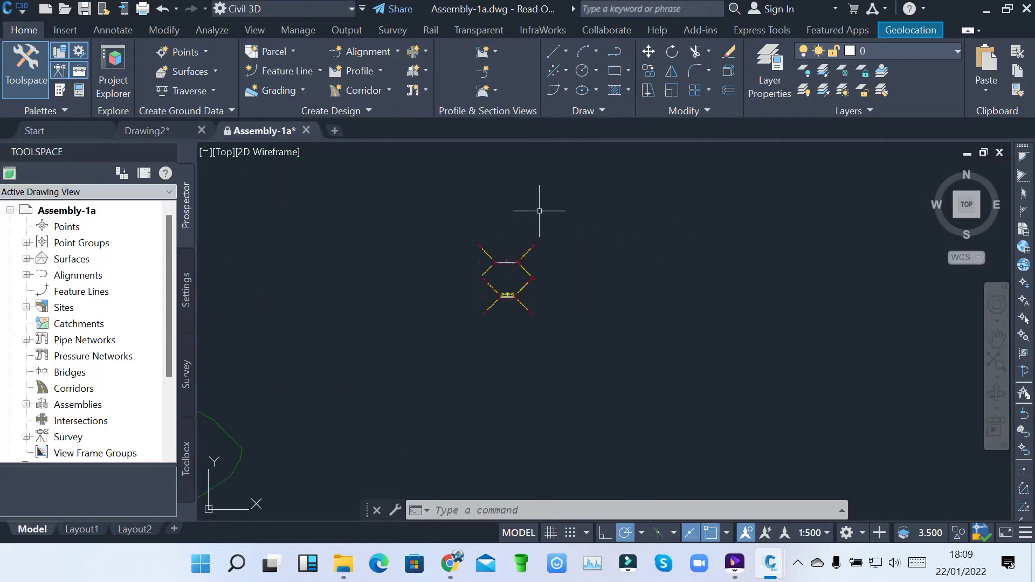
pyautogui.scroll(-2, 513, 212)
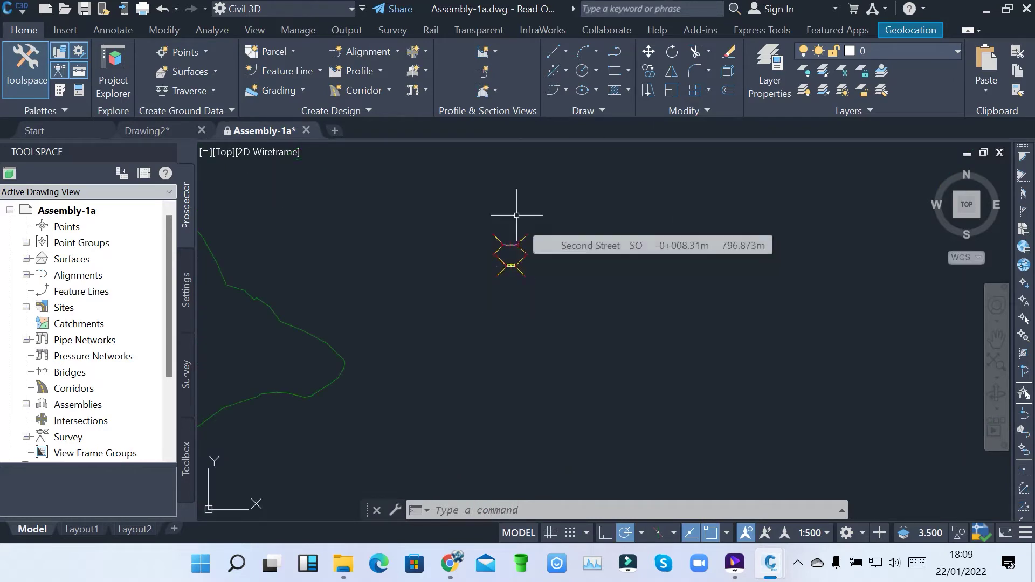
# Start a new corridor named "Corridor - Street 1" with First Street as its baseline alignment
pyautogui.click(370, 90)
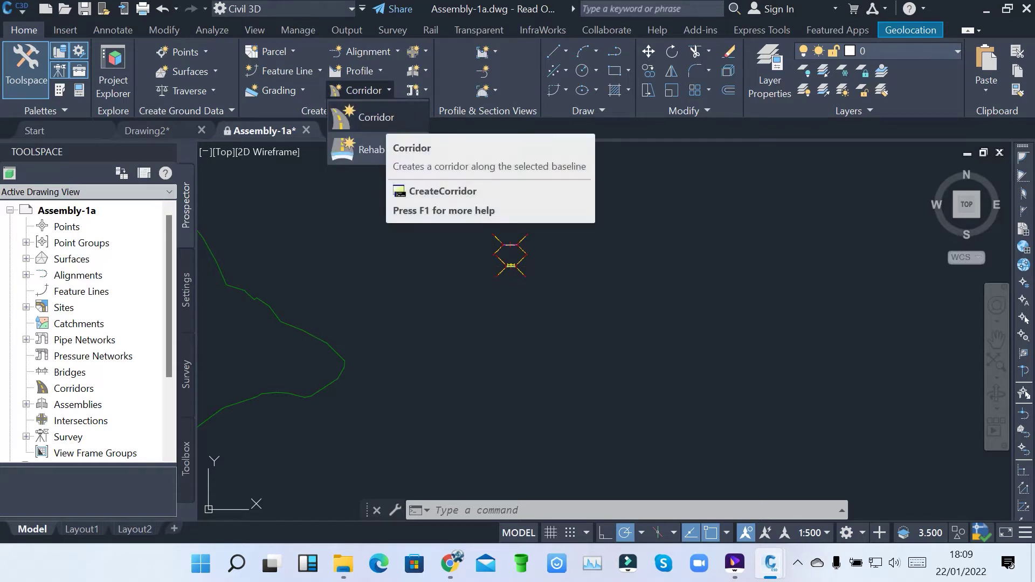
pyautogui.press('Escape')
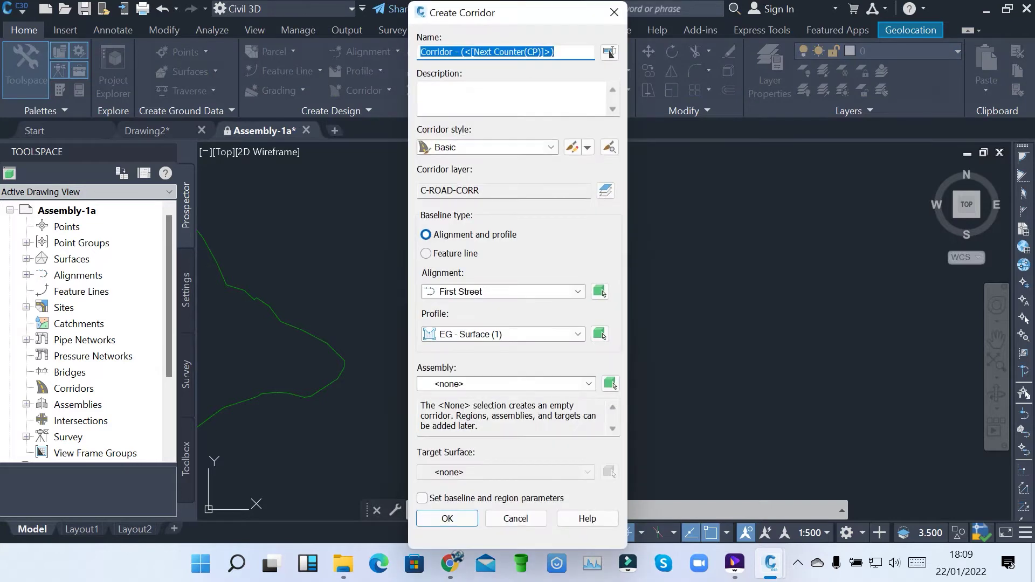
pyautogui.moveTo(554, 51); pyautogui.dragTo(461, 51)
pyautogui.write('Str')
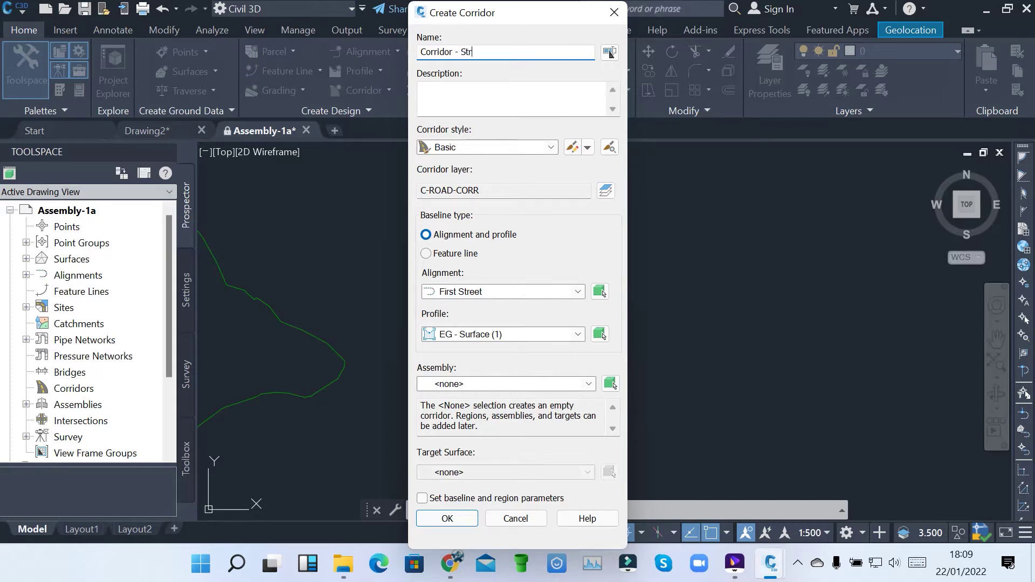
pyautogui.write('eet 1')
pyautogui.click(577, 292)
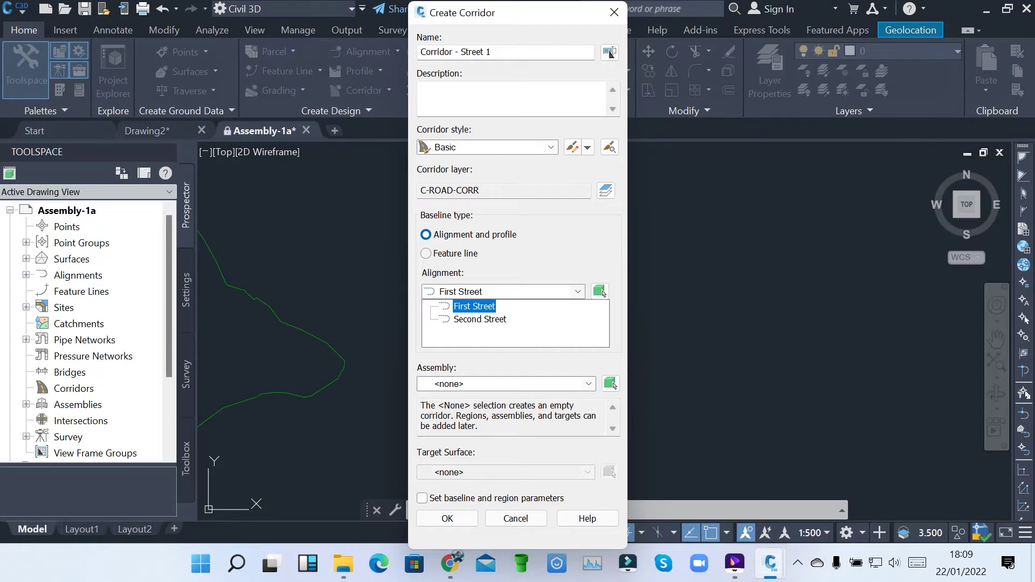
pyautogui.press('Return')
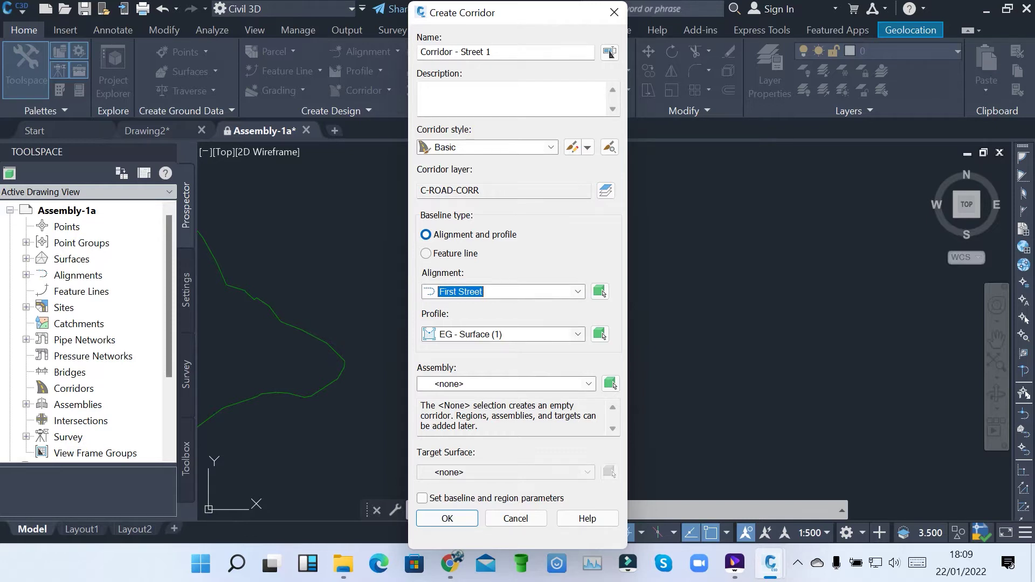
# Assign "Assembly - First street" as the corridor's assembly
pyautogui.click(588, 384)
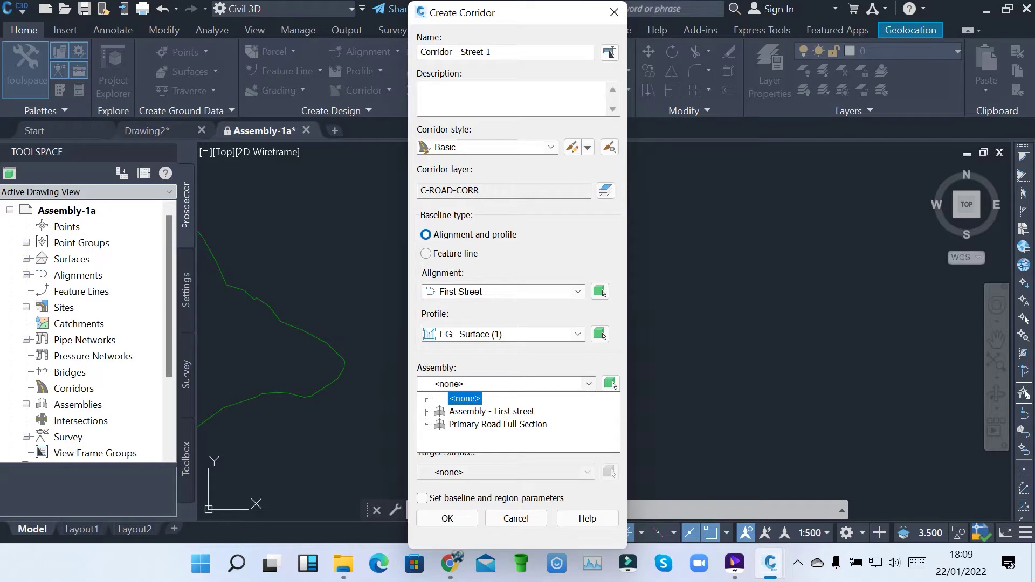
pyautogui.press('Down')
pyautogui.press('Down')
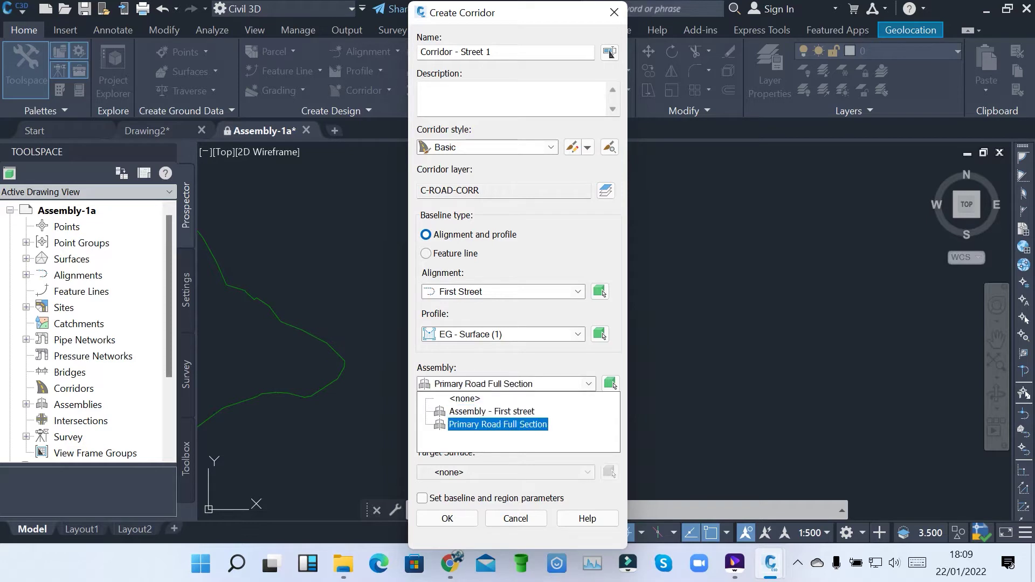
pyautogui.press('Up')
pyautogui.press('Down')
pyautogui.press('Up')
pyautogui.press('Down')
pyautogui.press('Up')
pyautogui.press('Up')
pyautogui.press('Down')
pyautogui.press('Down')
pyautogui.press('Up')
pyautogui.press('Up')
pyautogui.press('Down')
pyautogui.press('Down')
pyautogui.press('Up')
pyautogui.press('Up')
pyautogui.press('Down')
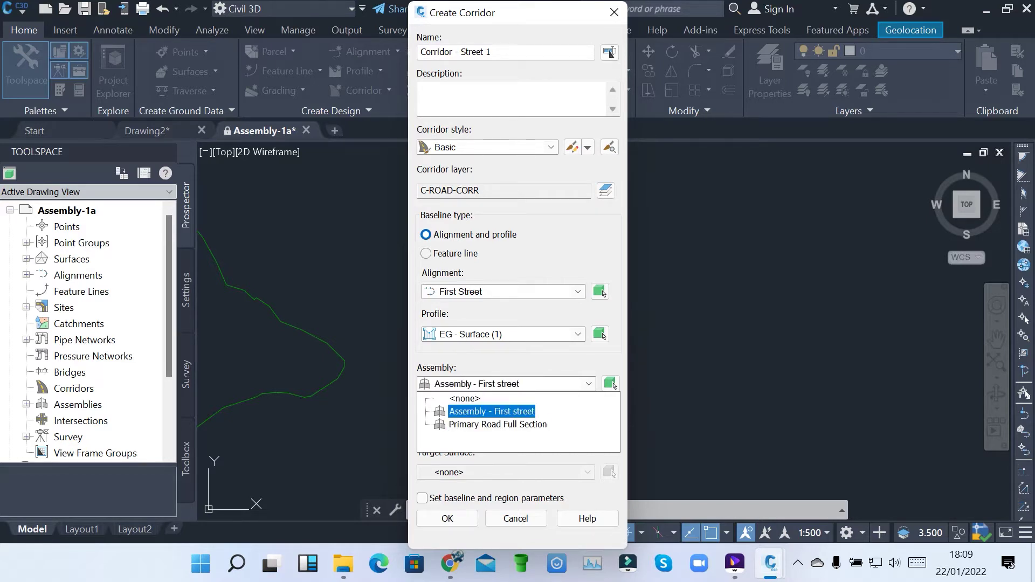
pyautogui.press('Return')
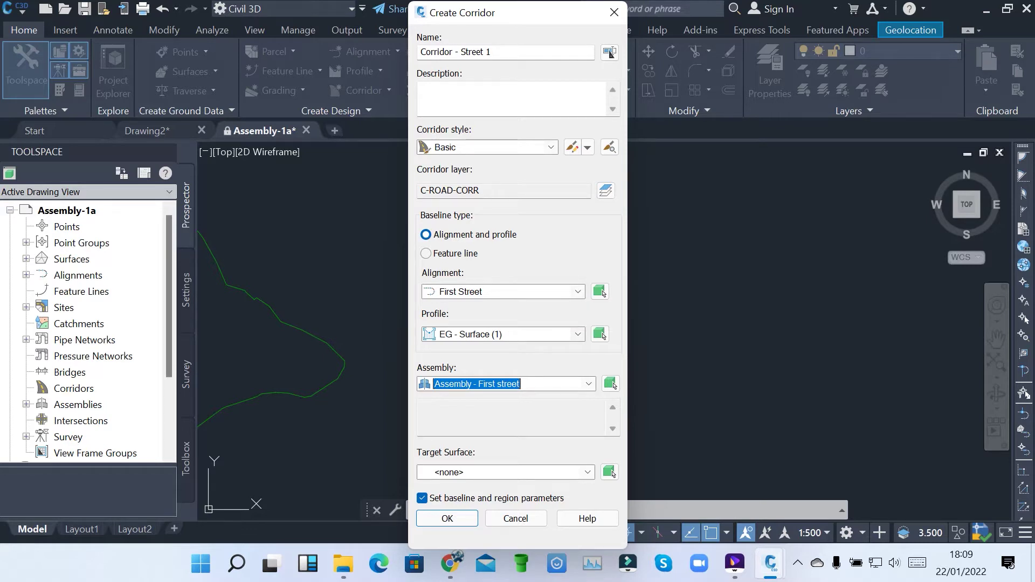
# Set the corridor's target surface to EG
pyautogui.click(587, 472)
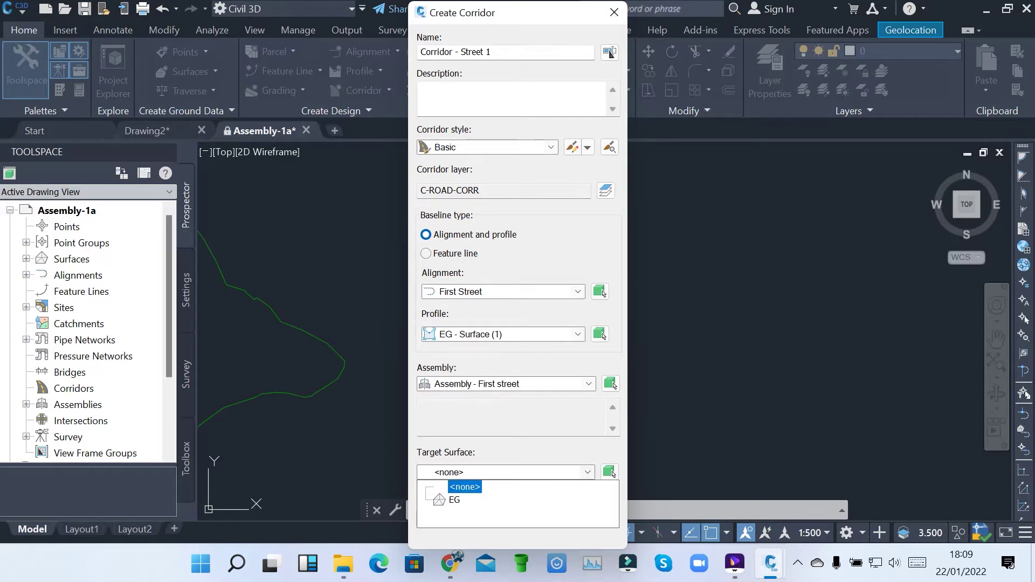
pyautogui.press('Down')
pyautogui.press('Return')
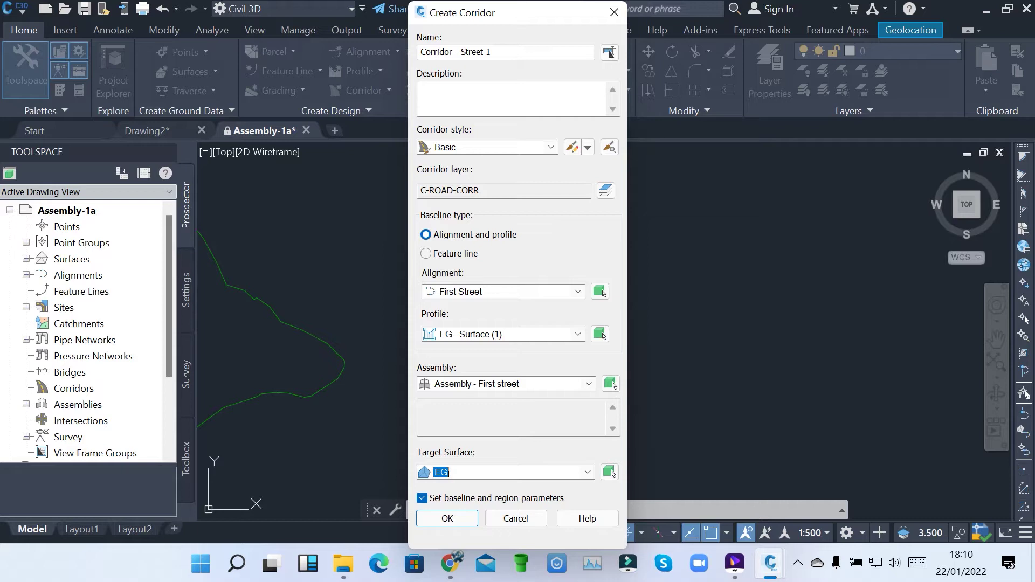
# Create the Street 1 corridor, applying its default baseline and region parameters and rebuilding it
pyautogui.click(447, 518)
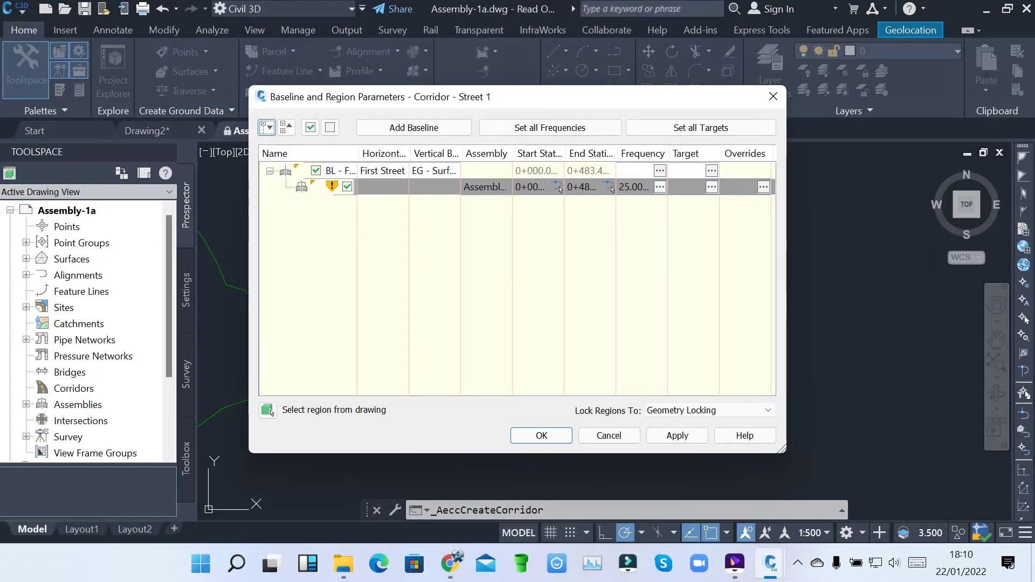
pyautogui.click(677, 436)
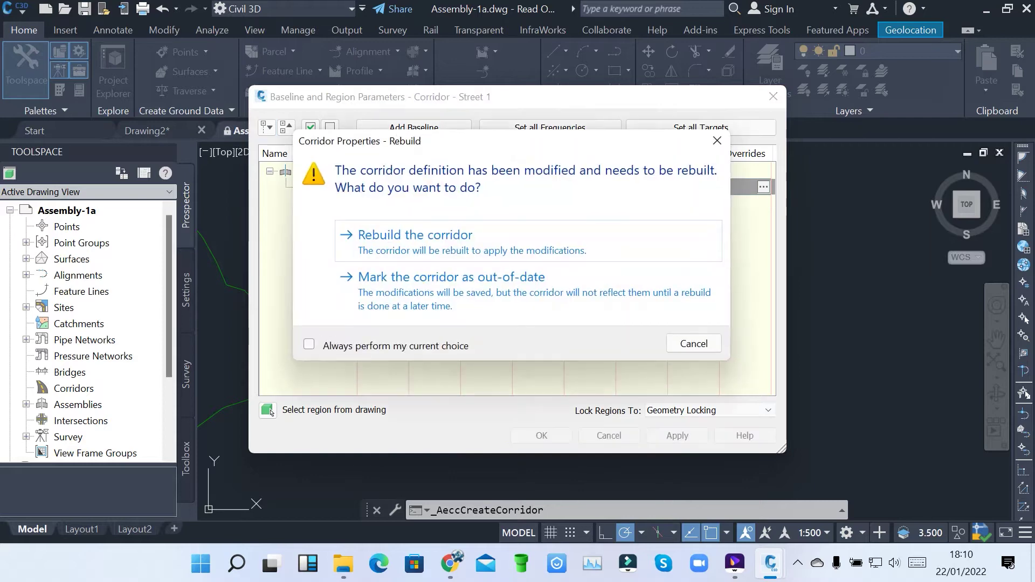
pyautogui.press('Return')
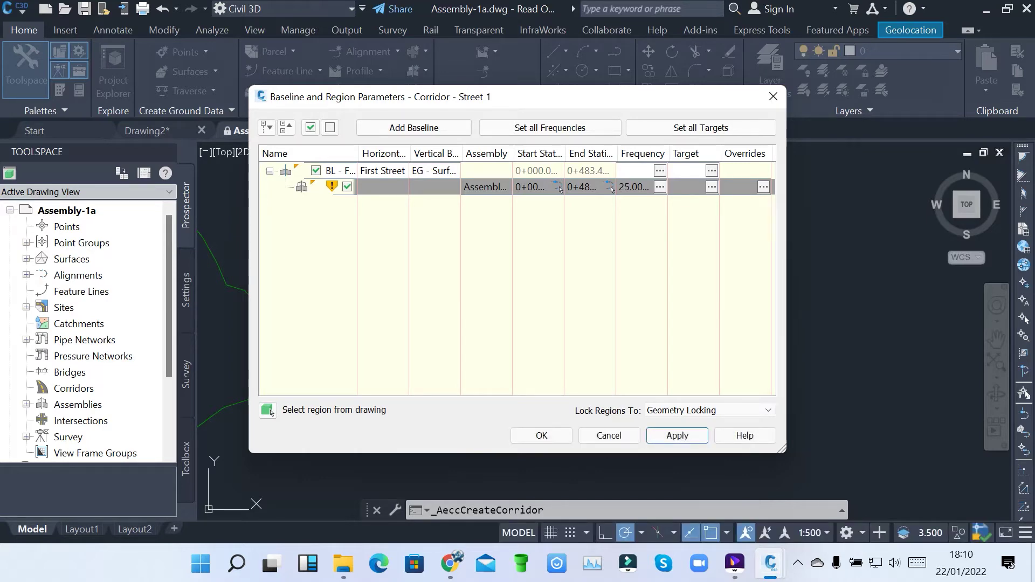
pyautogui.click(541, 435)
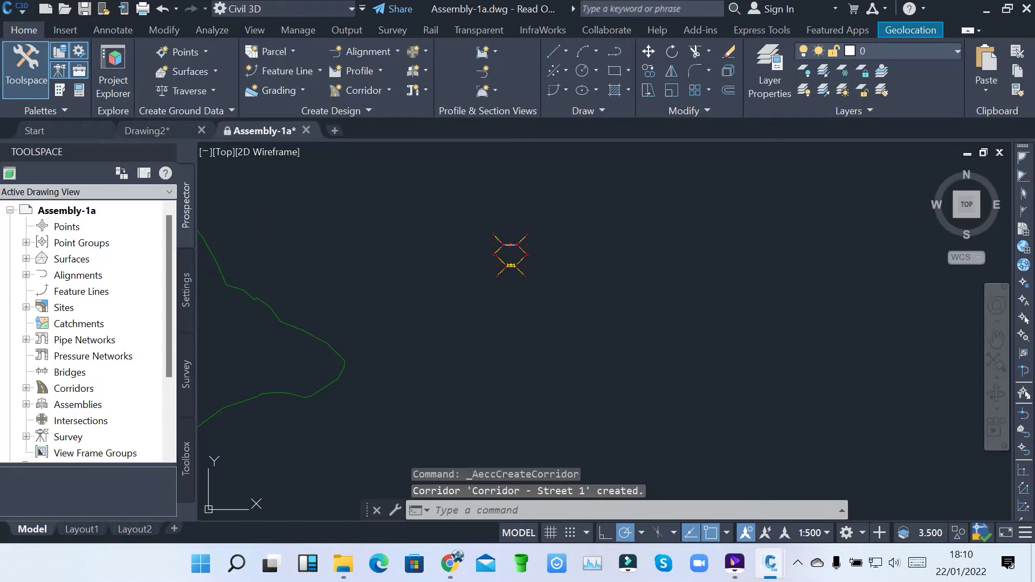
# Examine the new Street 1 corridor along its full length, including its daylight edges and feature lines
pyautogui.scroll(-4, 634, 284)
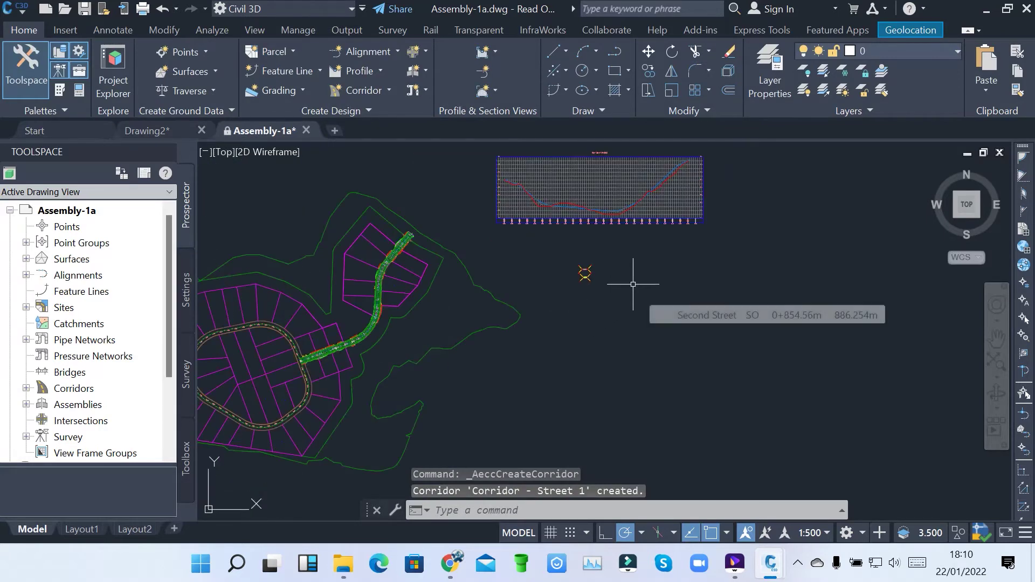
pyautogui.scroll(8, 296, 351)
pyautogui.scroll(-2, 312, 409)
pyautogui.moveTo(716, 231); pyautogui.dragTo(617, 350, button='middle')
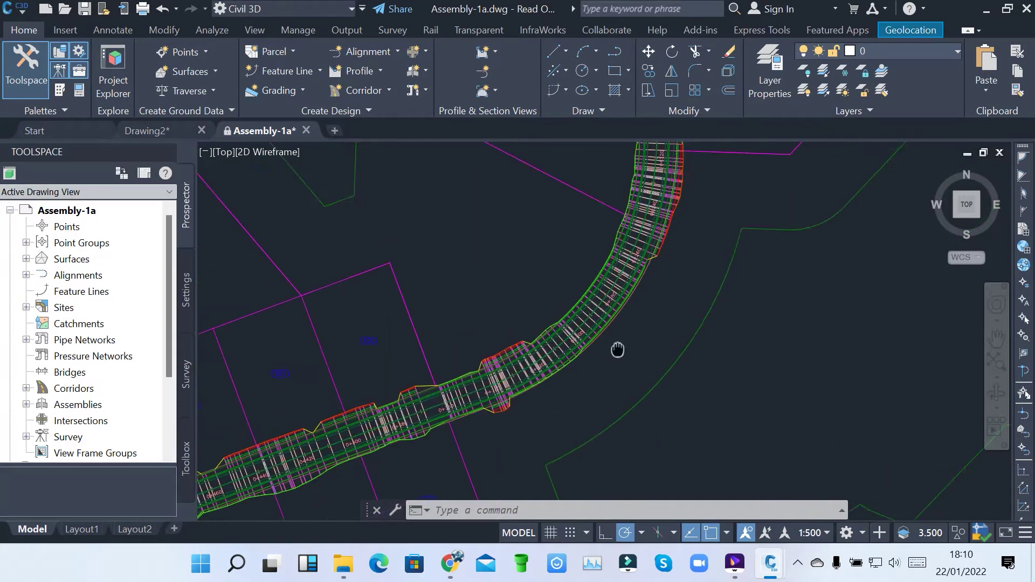
pyautogui.scroll(-5, 508, 427)
pyautogui.scroll(5, 599, 188)
pyautogui.scroll(-5, 601, 171)
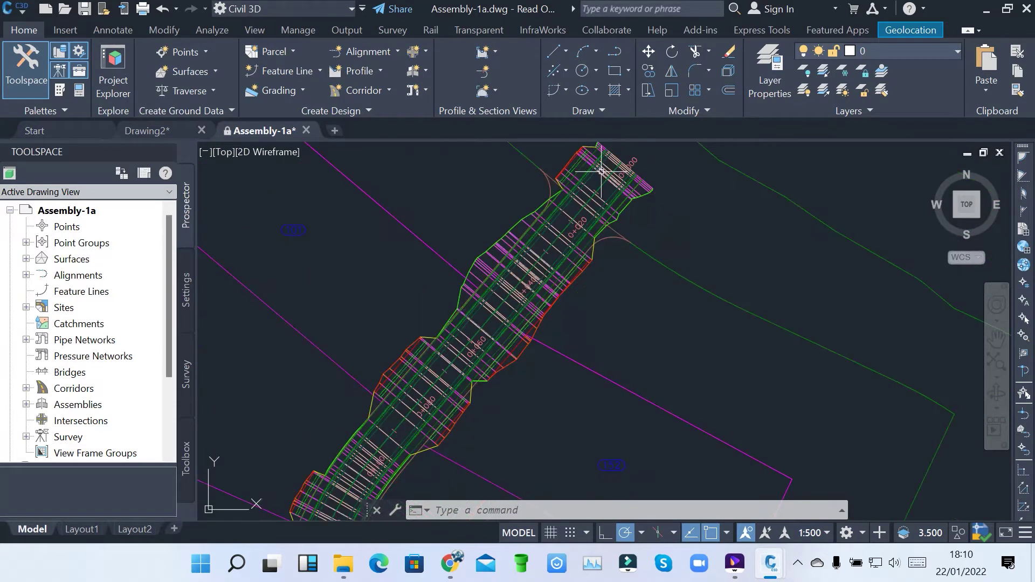
pyautogui.scroll(5, 582, 203)
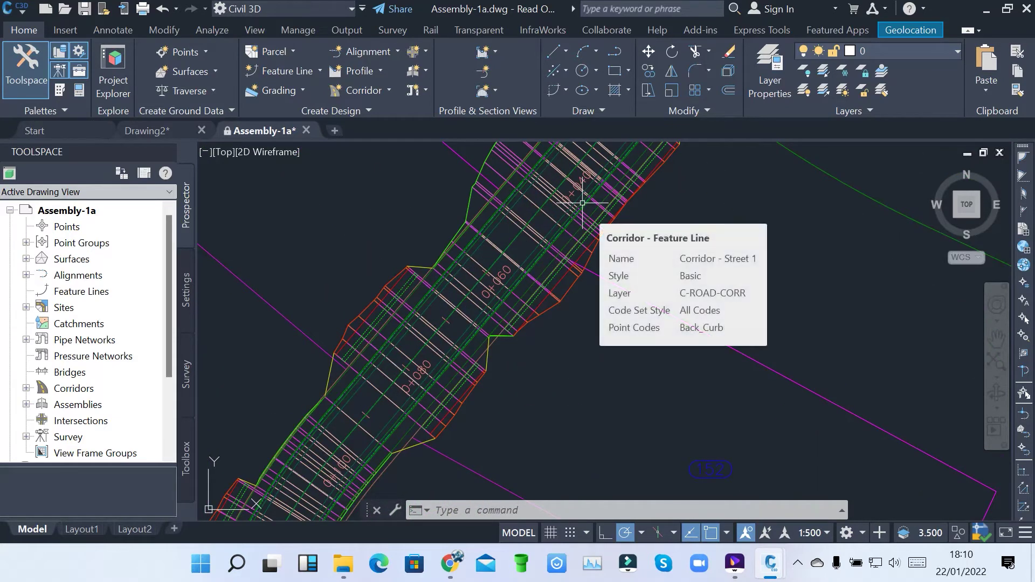
pyautogui.scroll(-5, 582, 203)
pyautogui.moveTo(605, 261); pyautogui.dragTo(585, 149, button='middle')
pyautogui.scroll(5, 494, 335)
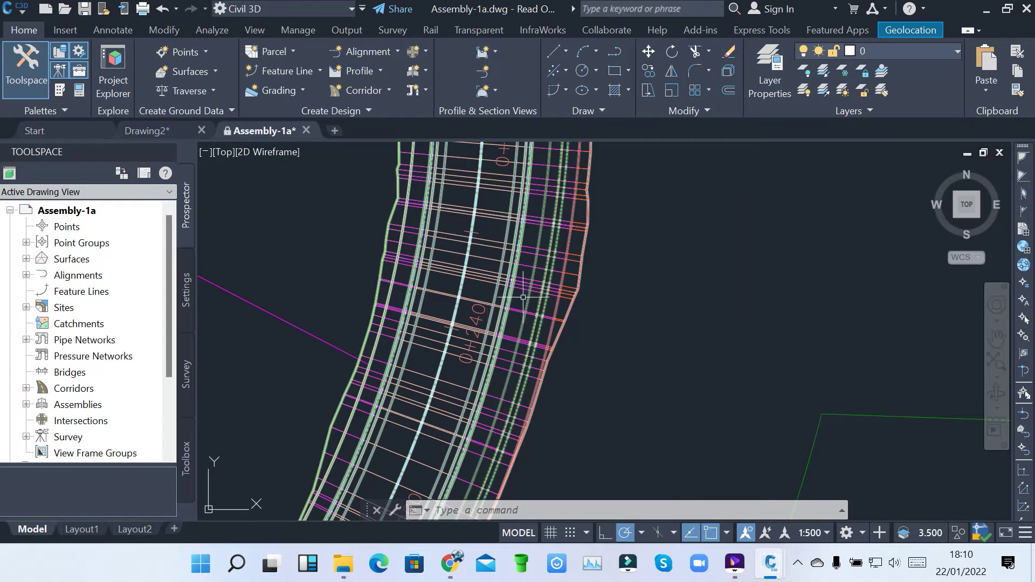
pyautogui.scroll(-5, 502, 290)
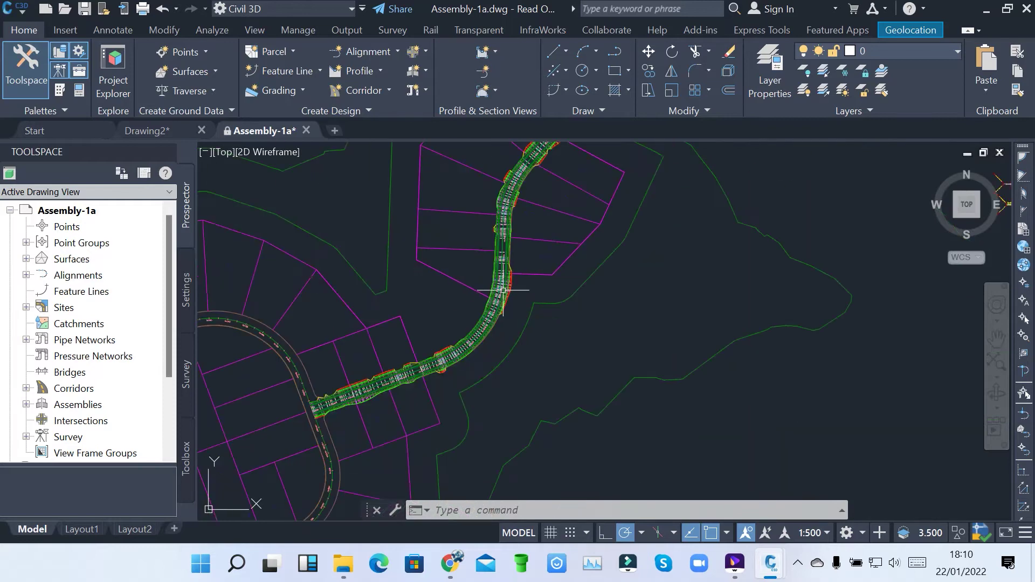
pyautogui.scroll(-2, 503, 290)
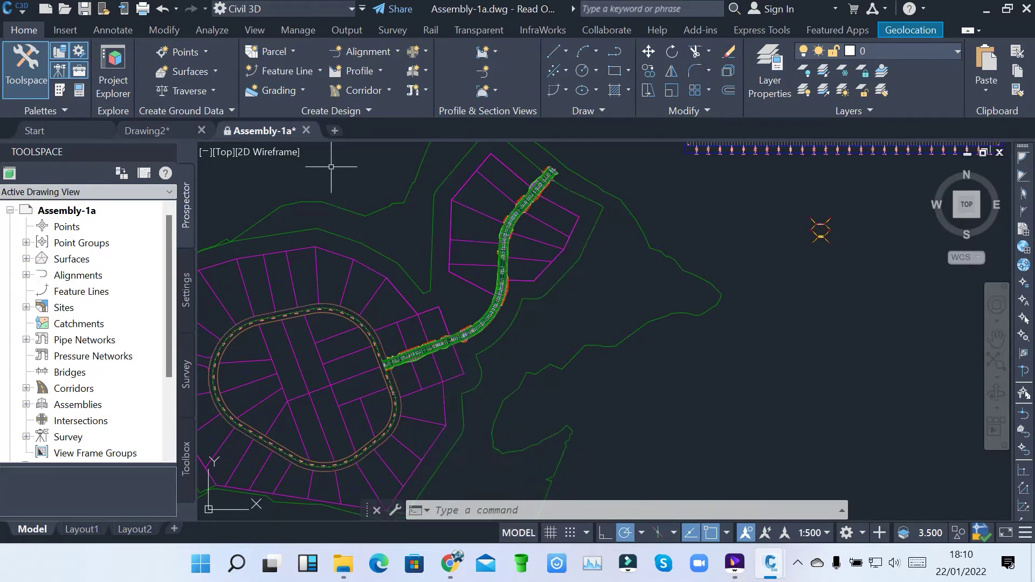
# Start a second corridor and name it "Corridor - Street 2"
pyautogui.click(364, 90)
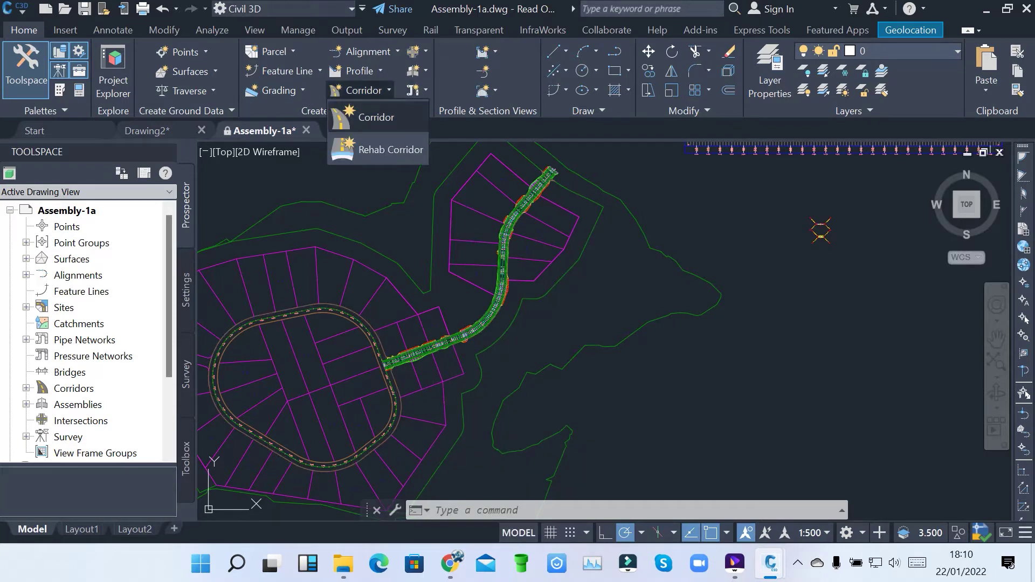
pyautogui.press('Escape')
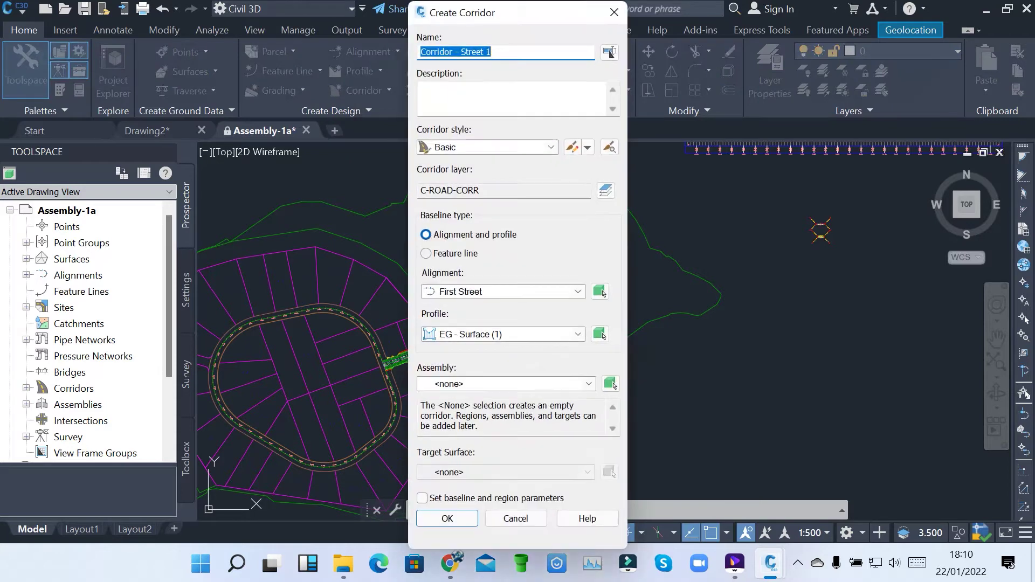
pyautogui.press('End')
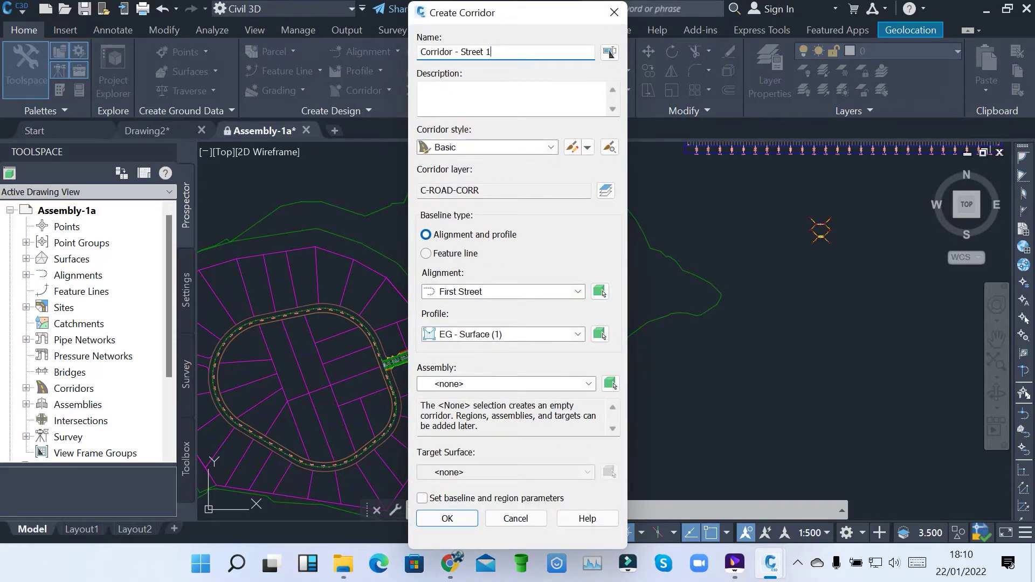
pyautogui.press('BackSpace')
pyautogui.write('2')
# Set the second corridor's baseline to the Second Street alignment with the EG - Surface (2) profile
pyautogui.click(577, 291)
pyautogui.click(463, 317)
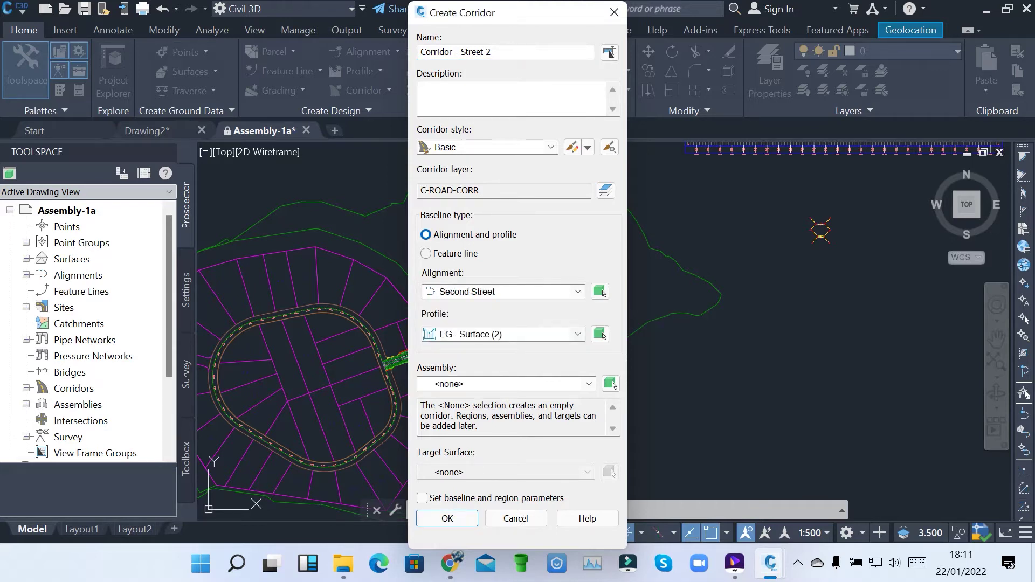
pyautogui.click(577, 335)
pyautogui.press('Return')
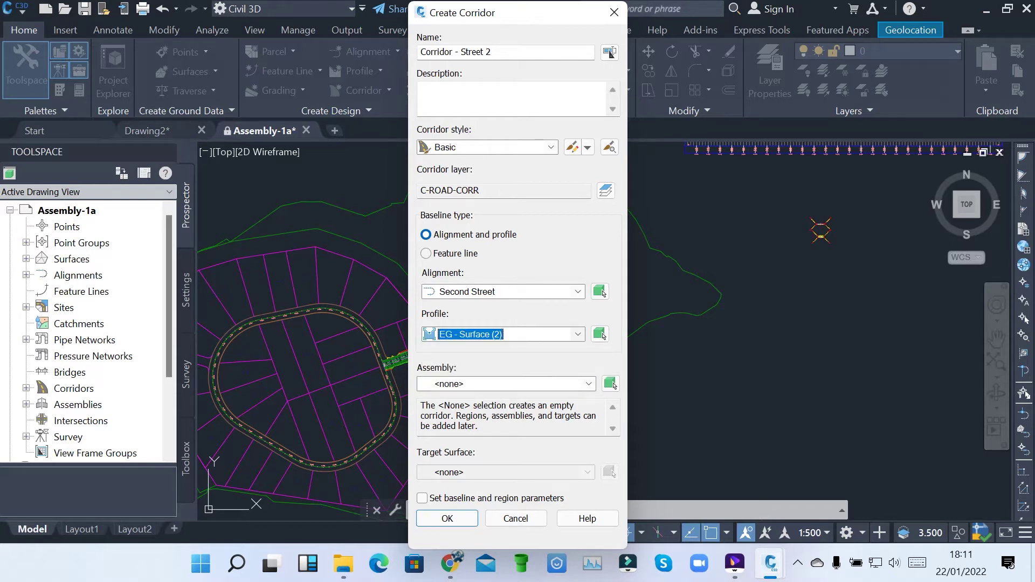
# Assign the Primary Road Full Section assembly and the EG target surface to the Street 2 corridor
pyautogui.press('Tab')
pyautogui.press('F4')
pyautogui.press('Down')
pyautogui.press('Down')
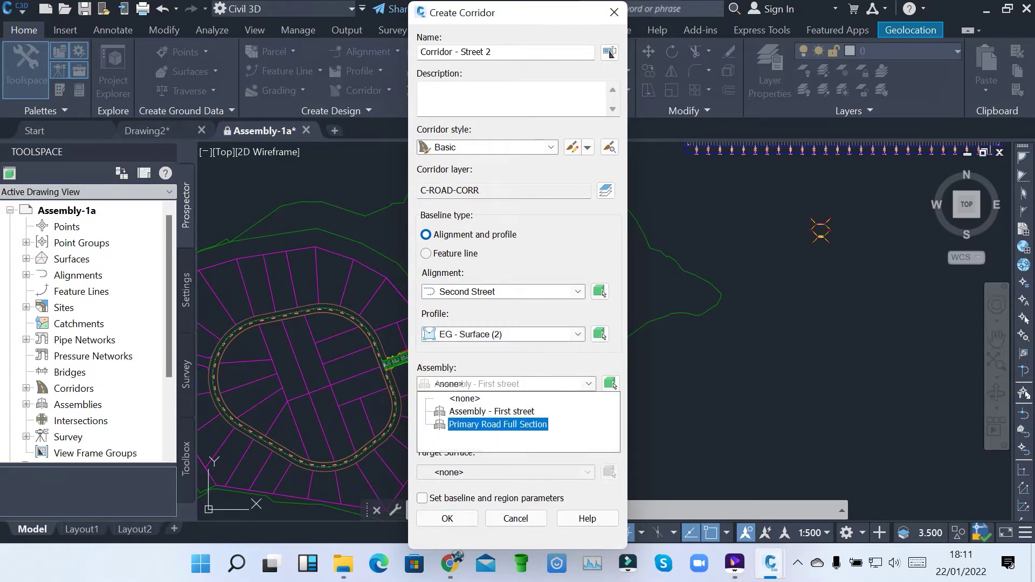
pyautogui.press('Return')
pyautogui.press('Tab')
pyautogui.press('F4')
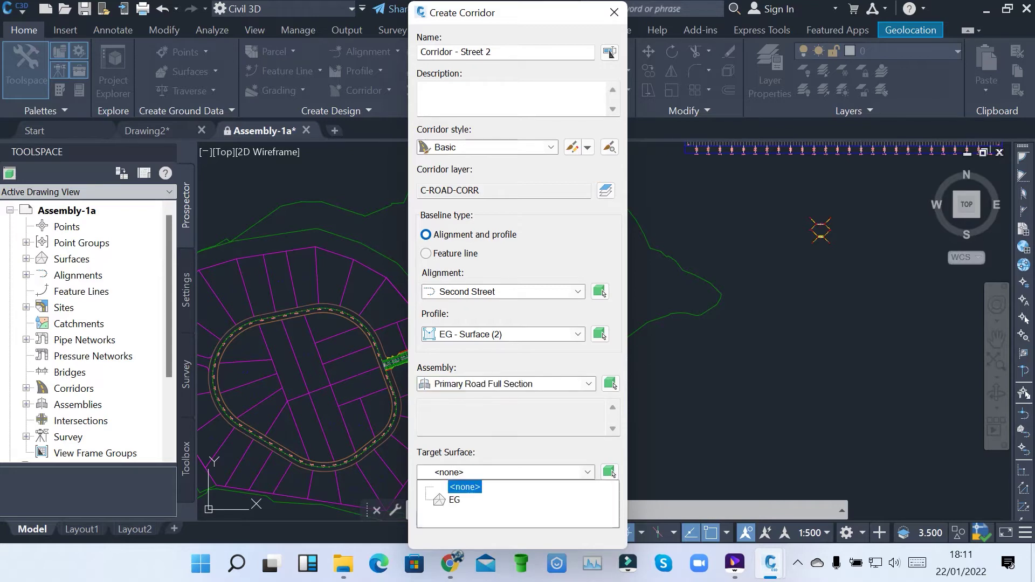
pyautogui.press('Down')
pyautogui.press('Return')
# Create the Street 2 corridor, applying its default baseline and region parameters and rebuilding it
pyautogui.press('Tab')
pyautogui.press('Return')
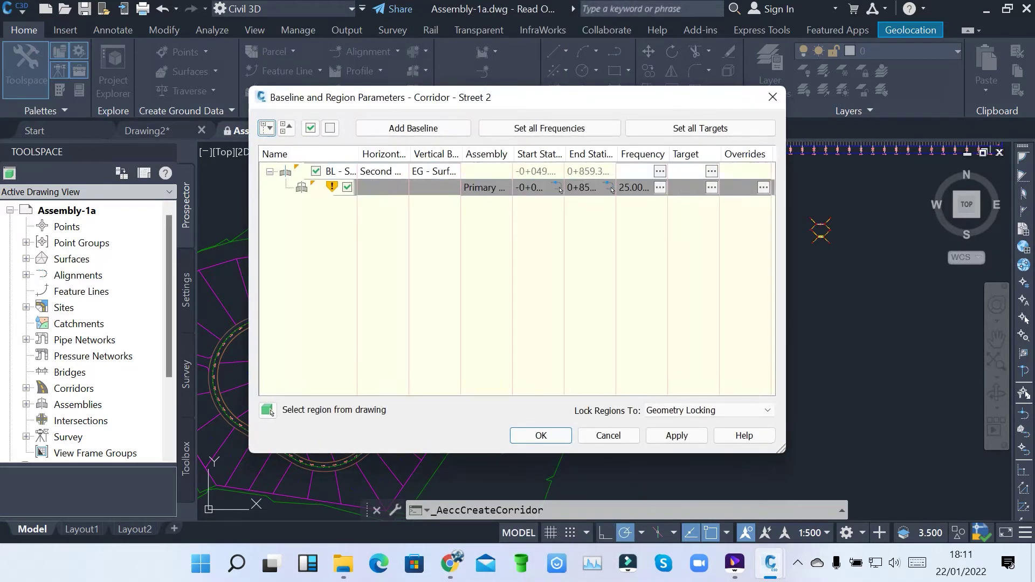
pyautogui.hotkey('alt', 'a')
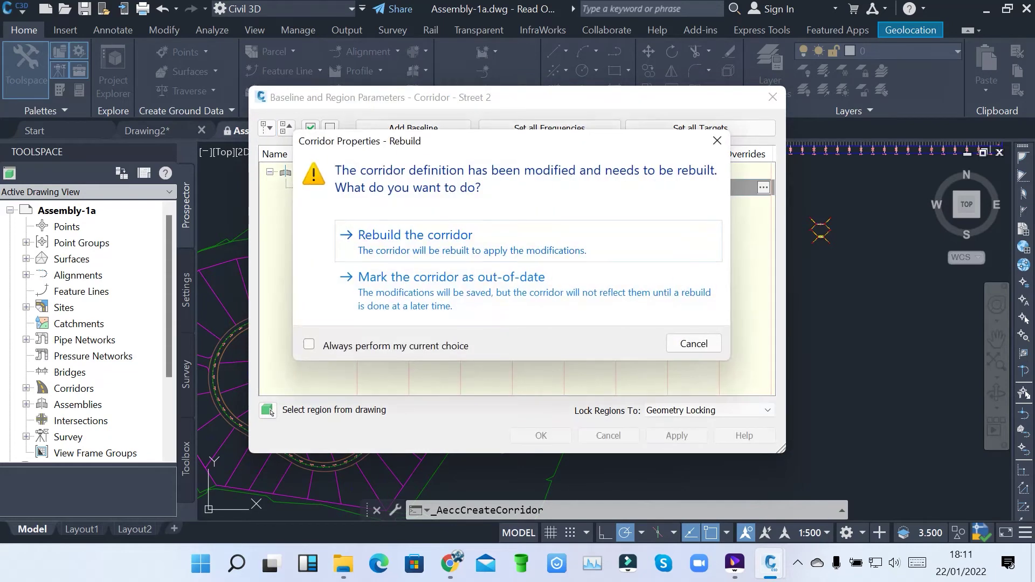
pyautogui.press('Return')
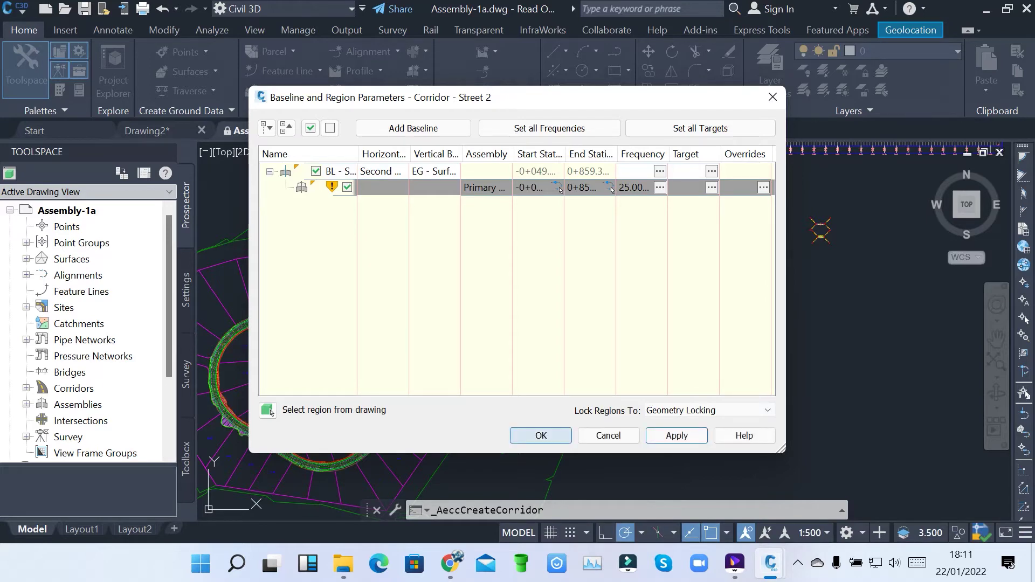
pyautogui.click(541, 435)
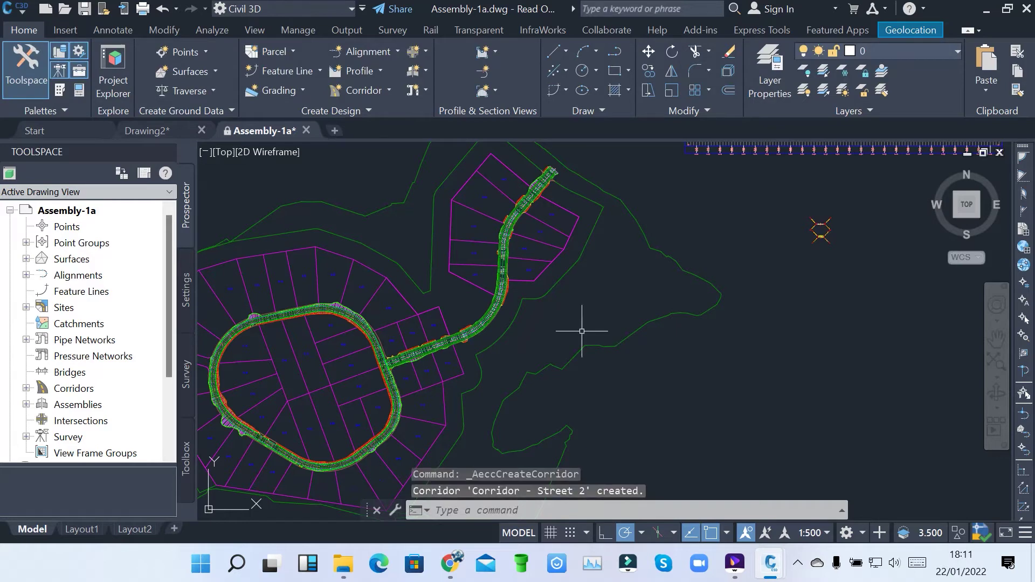
# Examine the new Street 2 loop corridor and the place where the Street 1 corridor joins it
pyautogui.scroll(-2, 580, 311)
pyautogui.scroll(6, 415, 367)
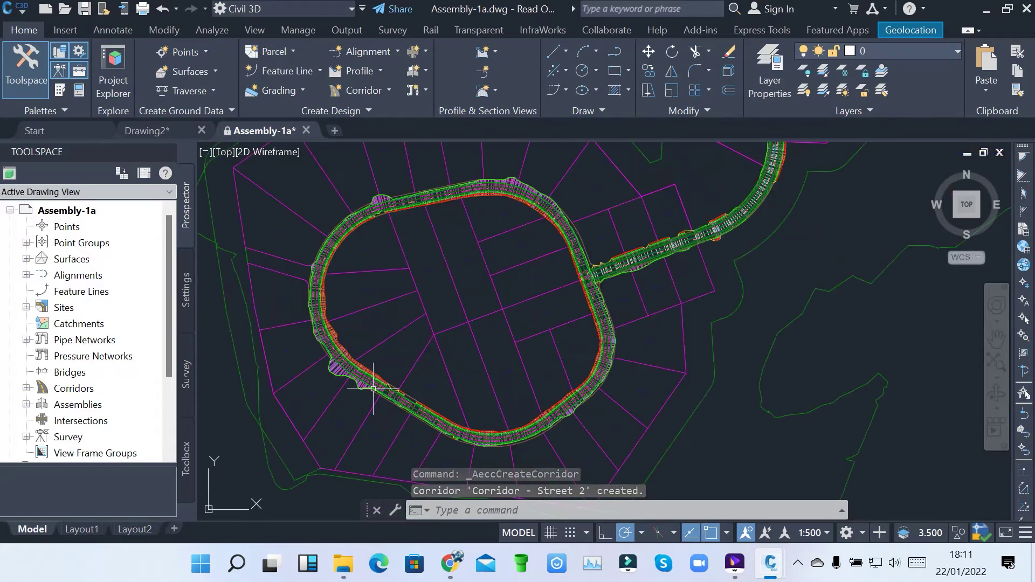
pyautogui.scroll(-5, 373, 388)
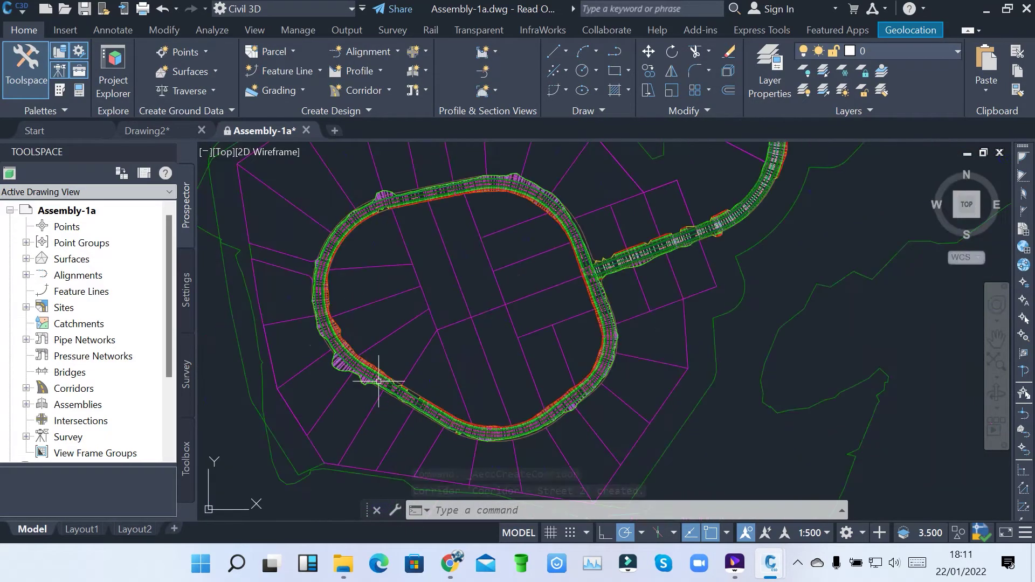
pyautogui.moveTo(520, 239); pyautogui.dragTo(399, 302, button='middle')
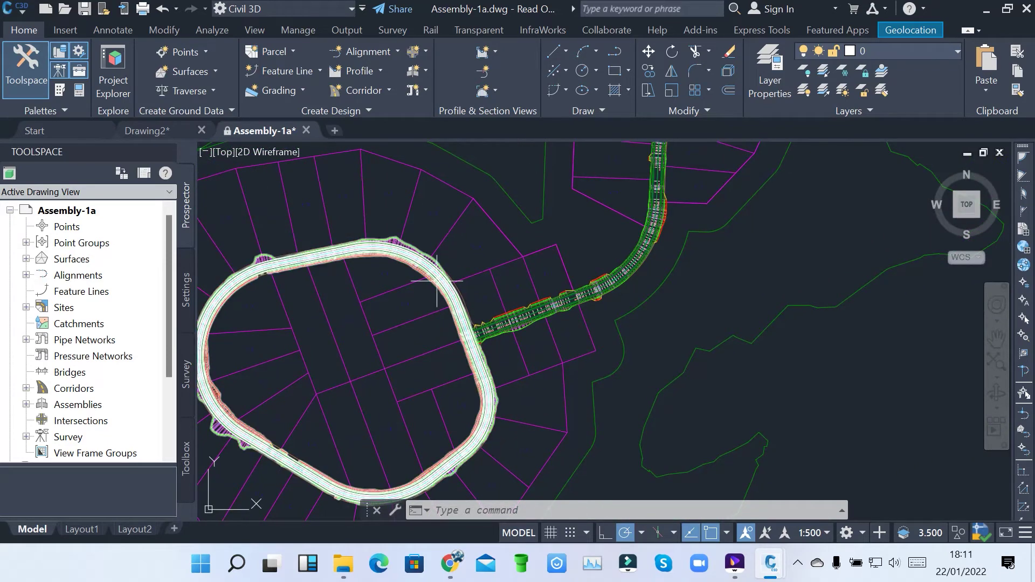
pyautogui.scroll(4, 529, 332)
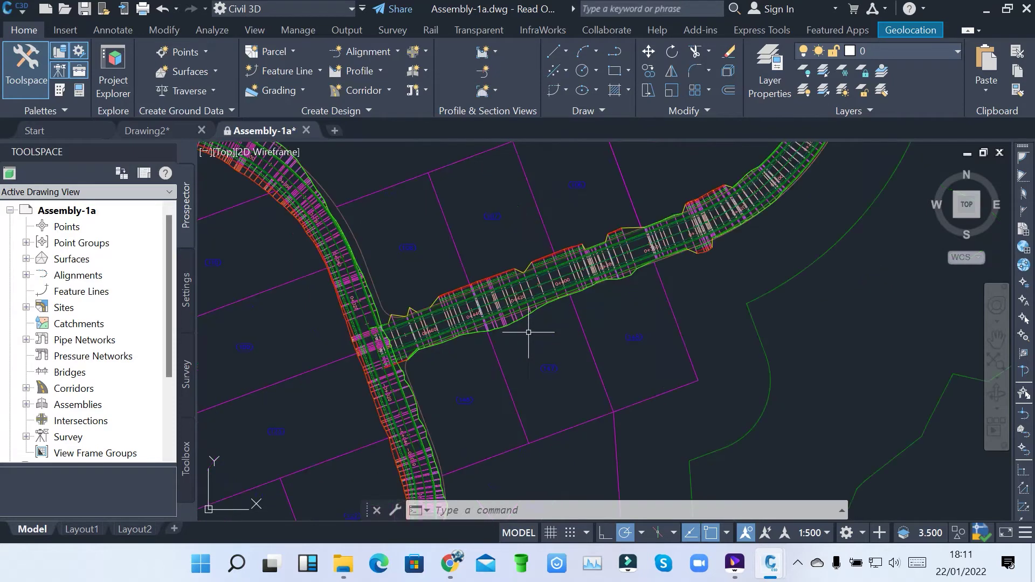
pyautogui.scroll(-4, 532, 291)
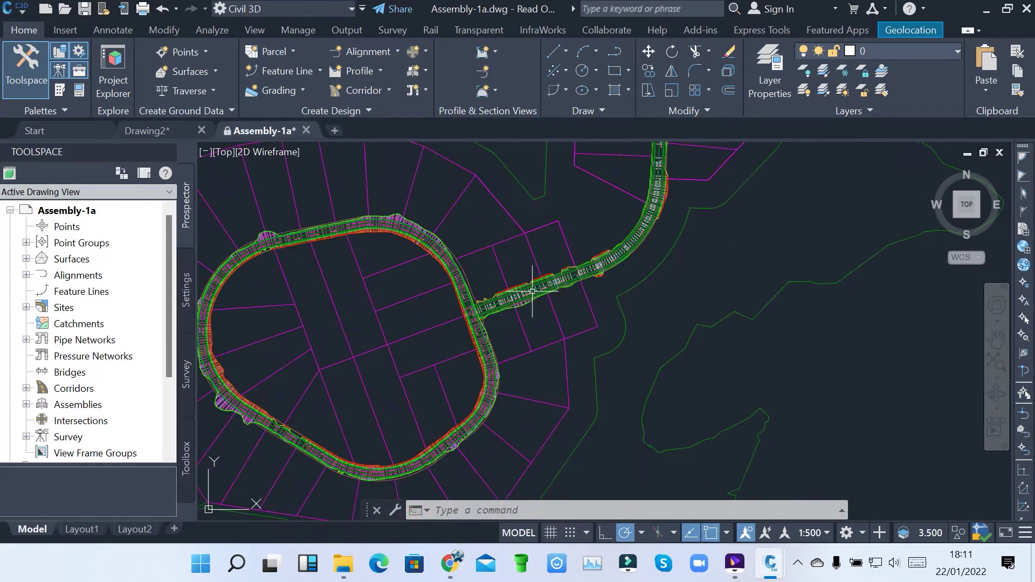
pyautogui.scroll(-4, 385, 259)
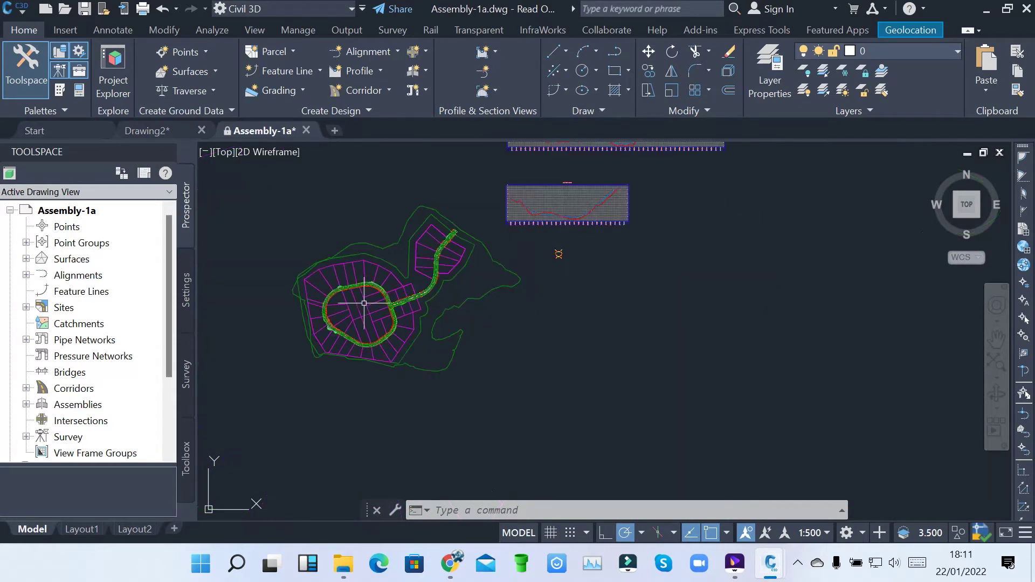
# Inspect the two road assemblies and their cut and fill slope layouts
pyautogui.scroll(8, 588, 249)
pyautogui.scroll(6, 593, 243)
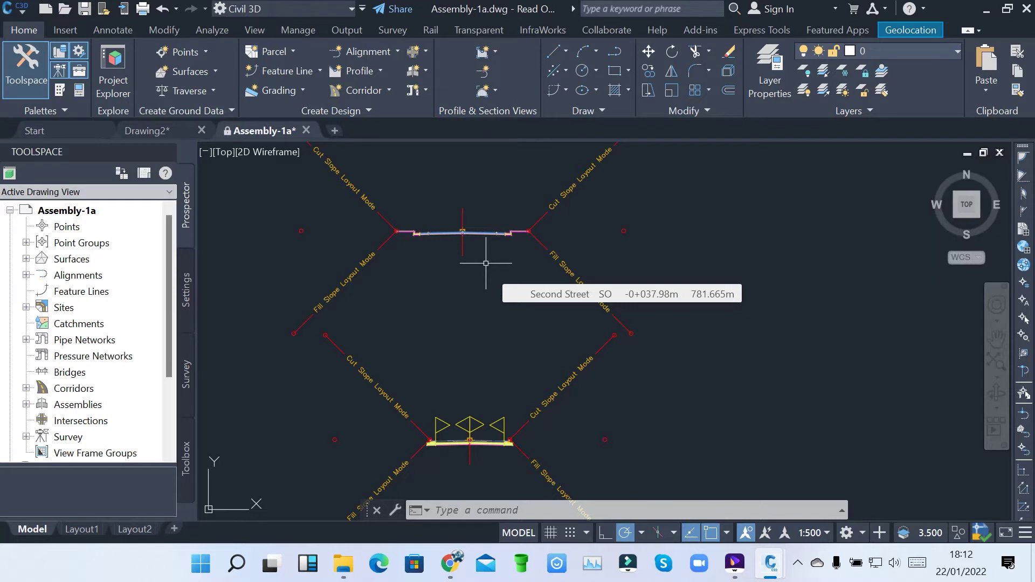
pyautogui.scroll(-4, 574, 281)
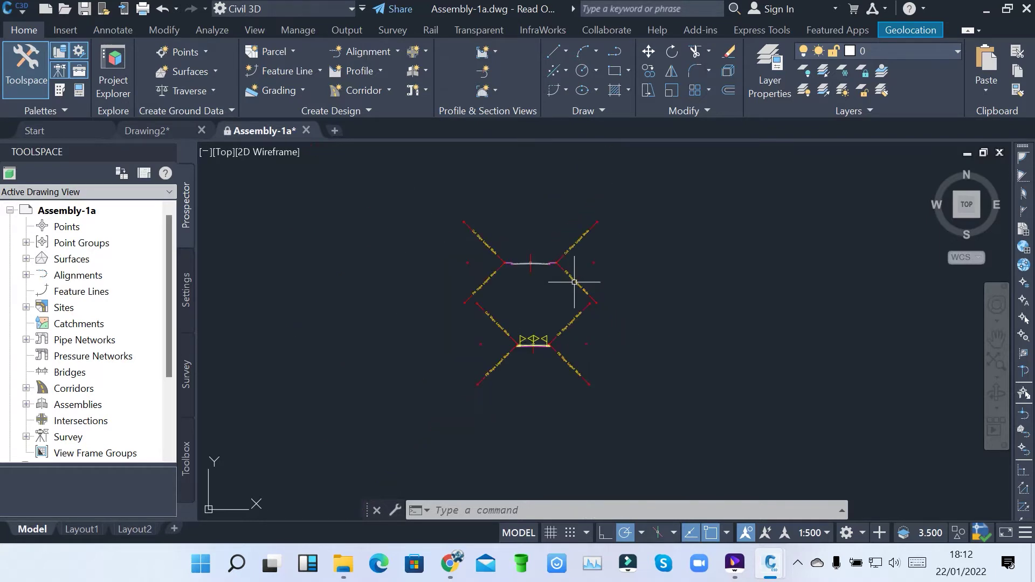
pyautogui.scroll(5, 545, 293)
pyautogui.scroll(-5, 540, 298)
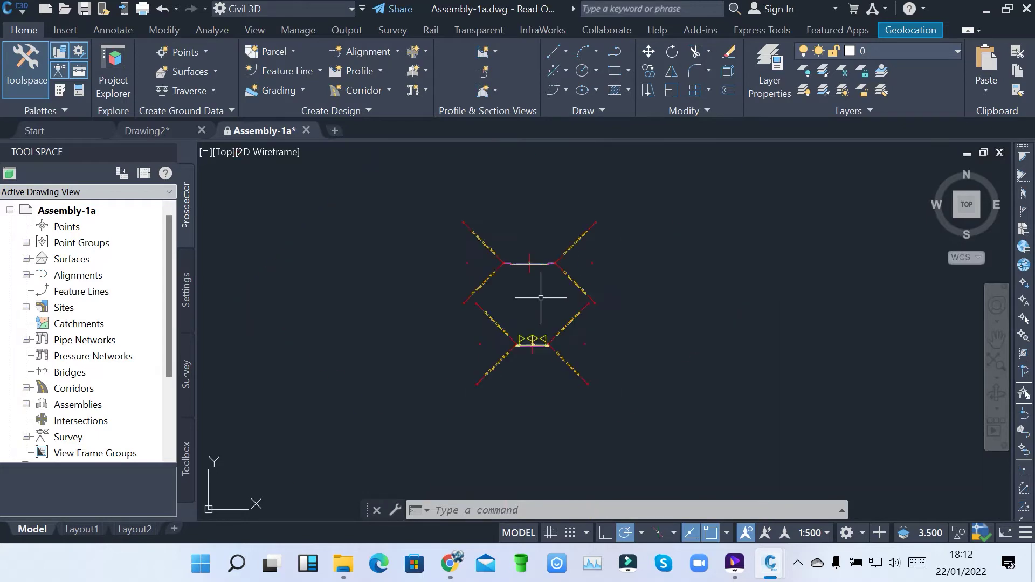
# Examine how the Street 1 and Street 2 corridors overlap at their junction near station 0+480
pyautogui.scroll(-3, 541, 298)
pyautogui.moveTo(281, 335); pyautogui.dragTo(596, 272, button='middle')
pyautogui.scroll(-4, 595, 273)
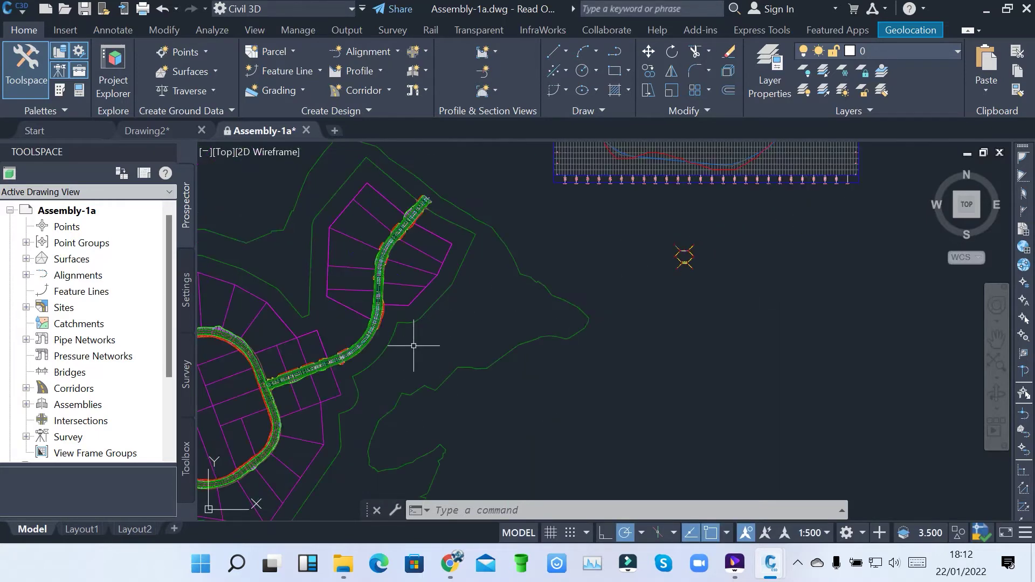
pyautogui.scroll(3, 411, 342)
pyautogui.scroll(3, 459, 262)
pyautogui.scroll(2, 460, 262)
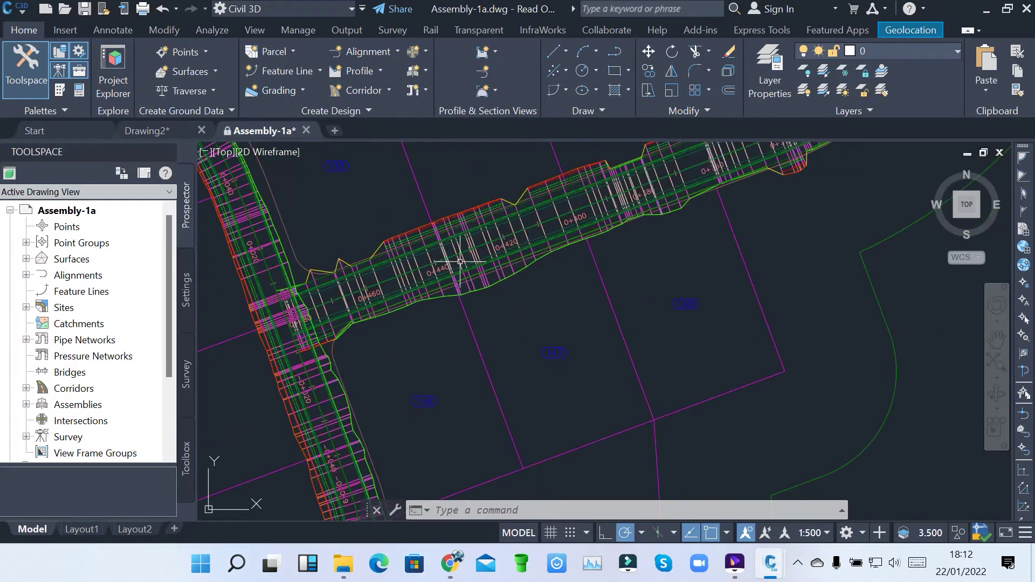
pyautogui.scroll(-5, 459, 262)
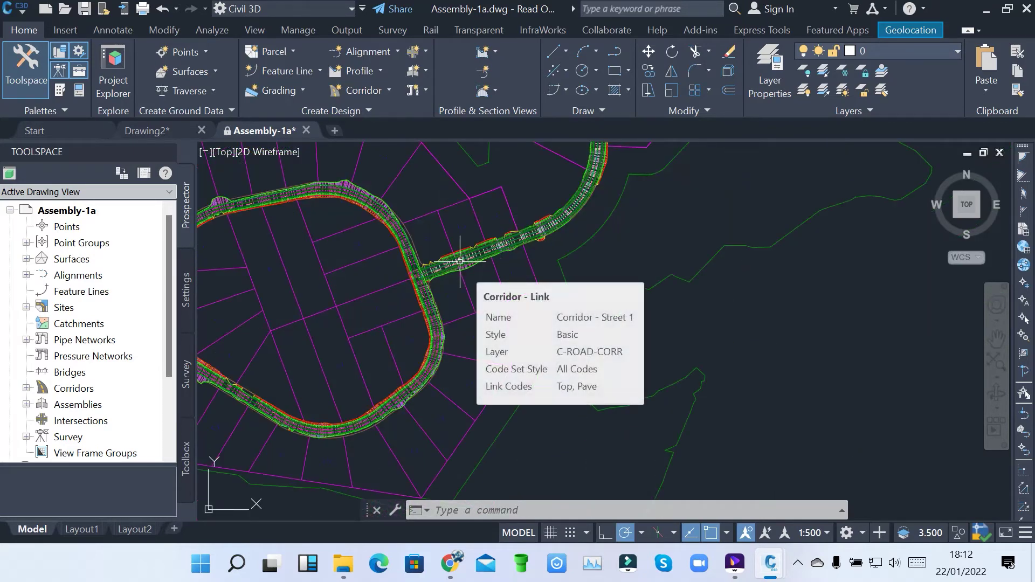
pyautogui.scroll(-5, 461, 261)
pyautogui.scroll(5, 537, 208)
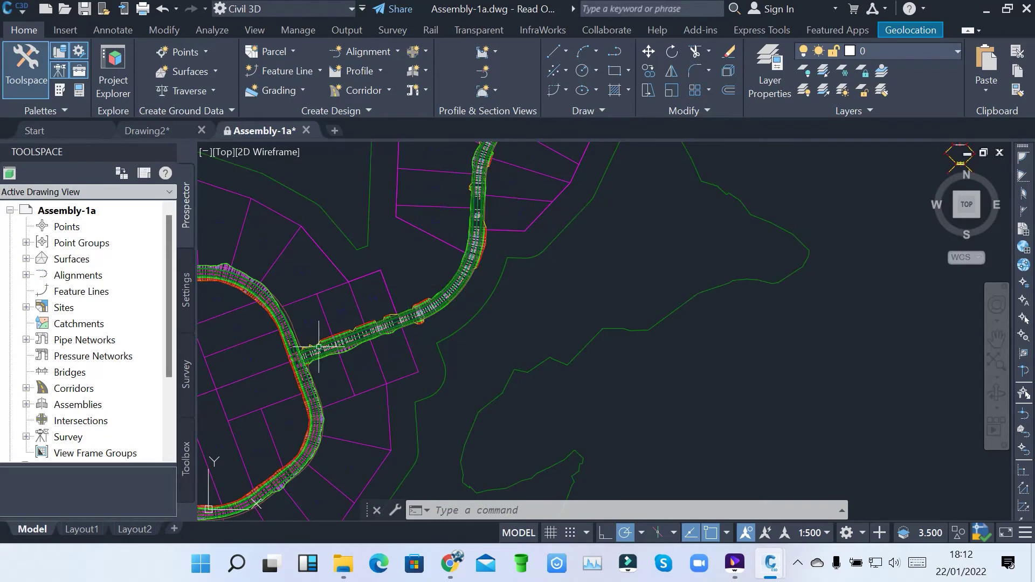
pyautogui.scroll(5, 302, 345)
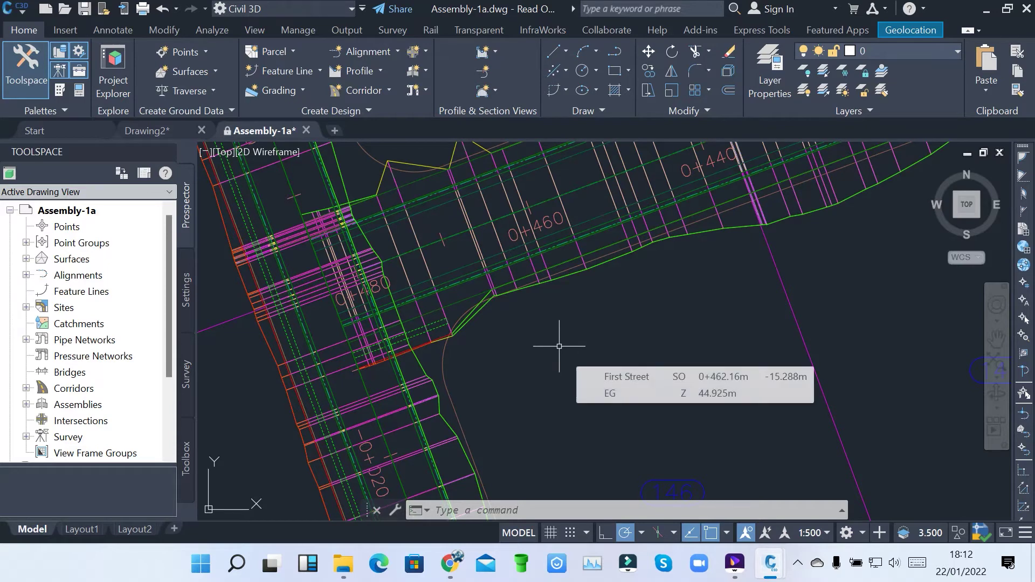
pyautogui.scroll(-4, 559, 346)
pyautogui.scroll(3, 530, 362)
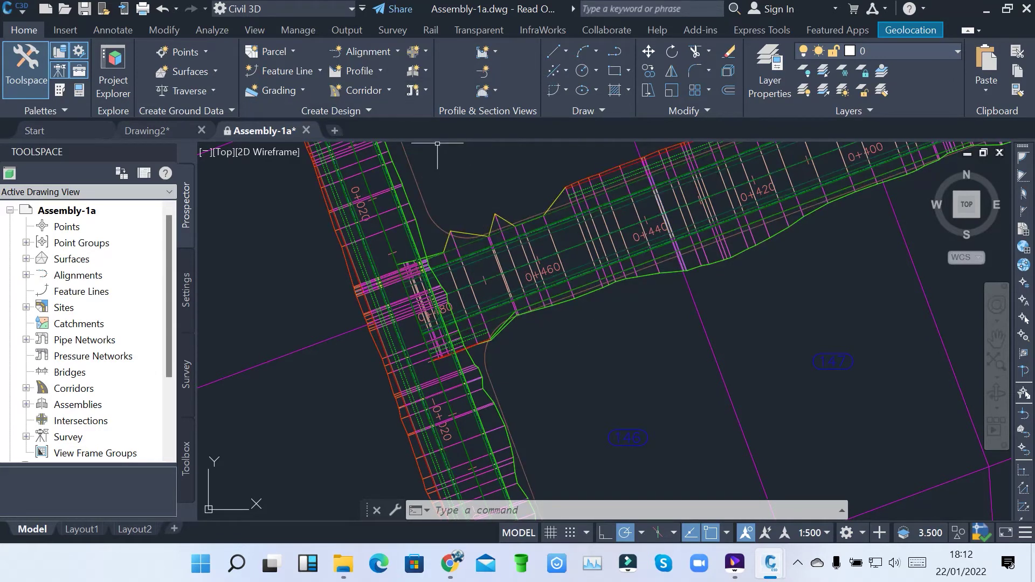
# Review the intersection and roundabout commands, and inspect the exact point where the First Street and Second Street alignments meet
pyautogui.click(415, 51)
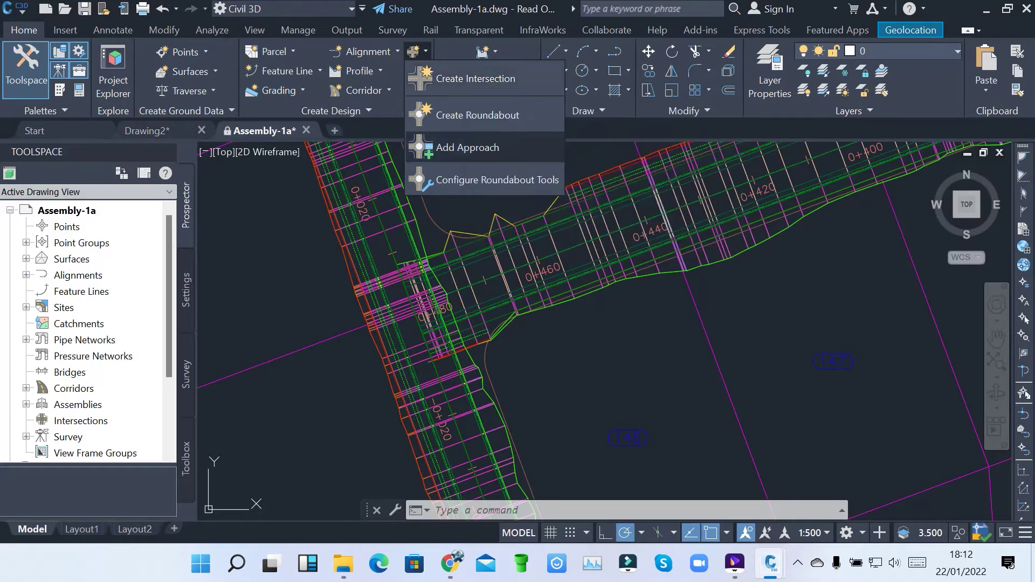
pyautogui.scroll(6, 435, 339)
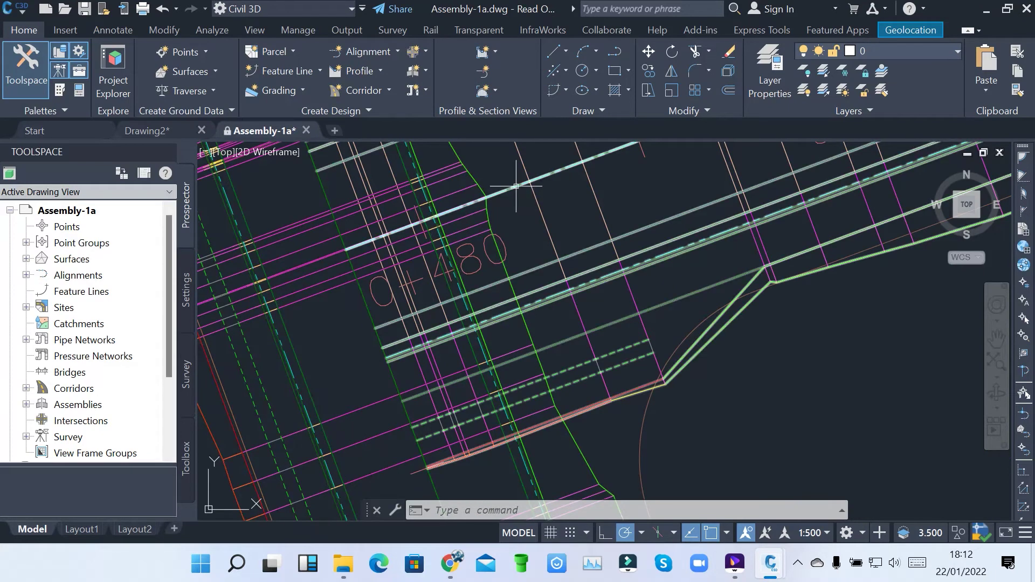
pyautogui.scroll(5, 323, 245)
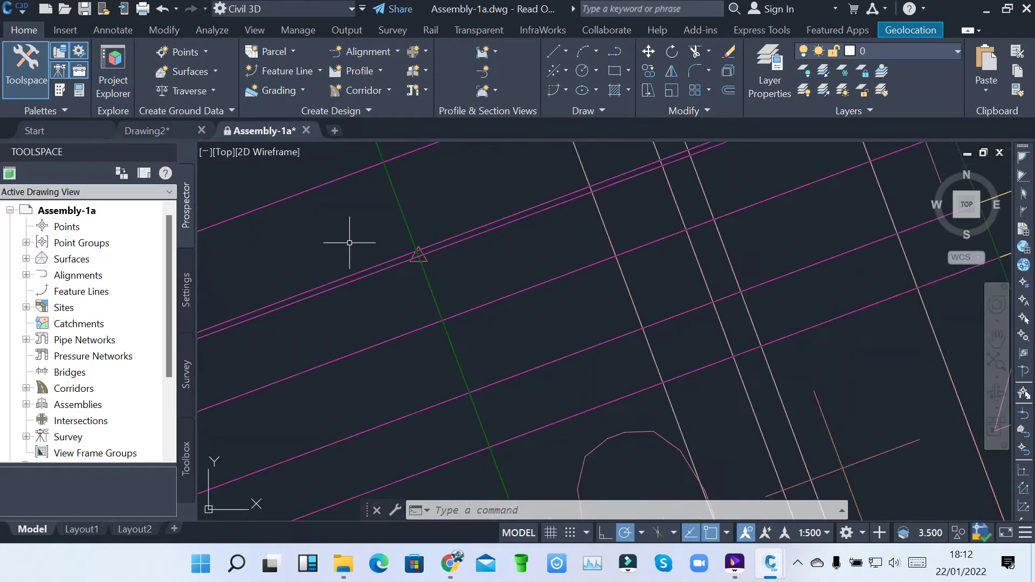
pyautogui.scroll(3, 363, 243)
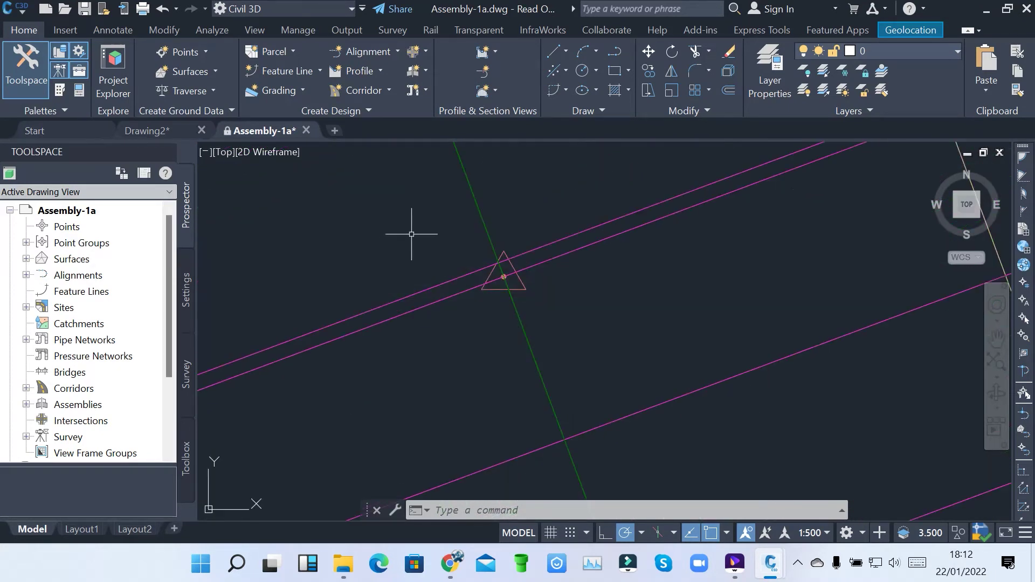
pyautogui.scroll(-4, 513, 288)
pyautogui.scroll(-6, 514, 289)
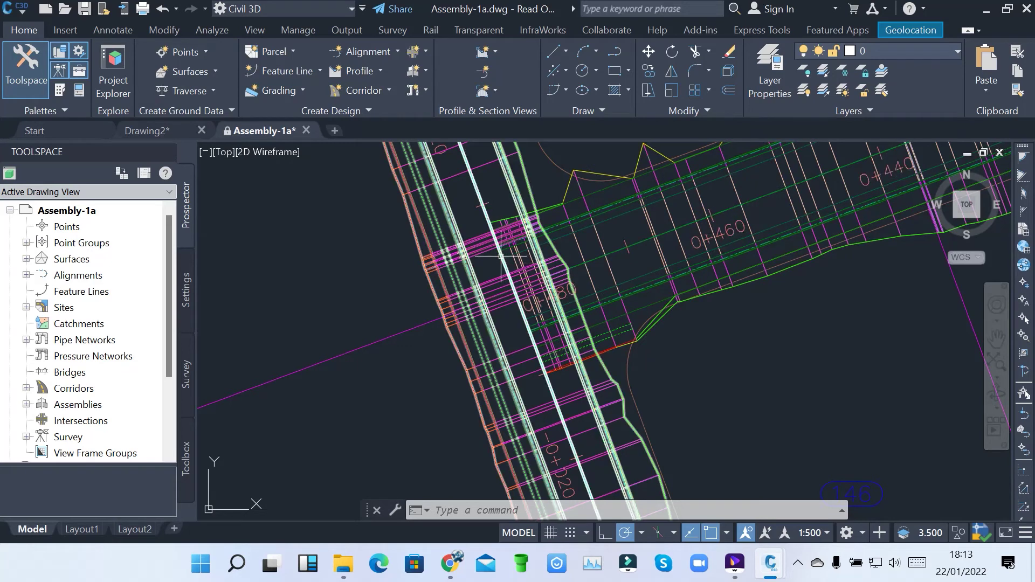
pyautogui.scroll(8, 522, 294)
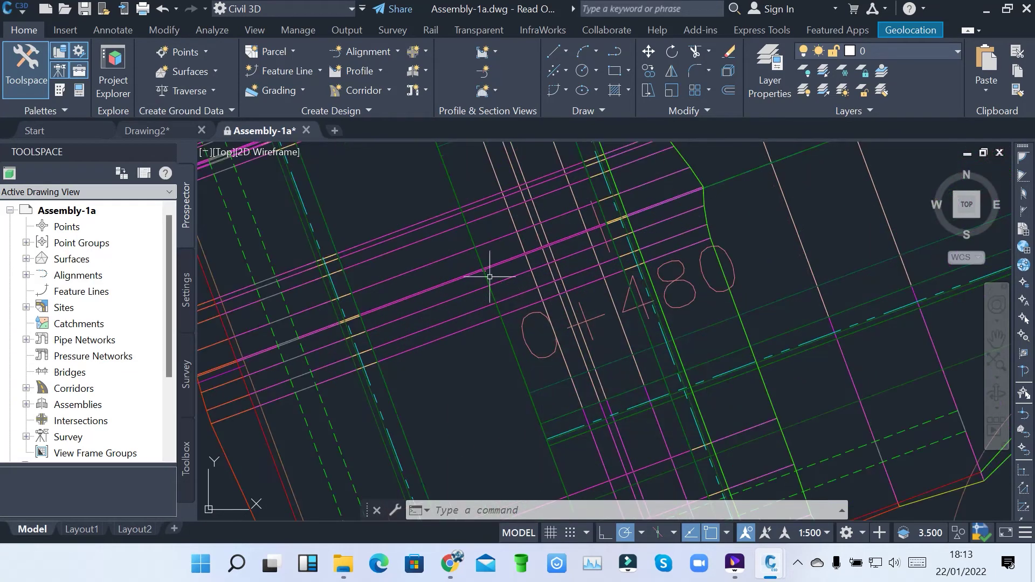
pyautogui.scroll(6, 473, 265)
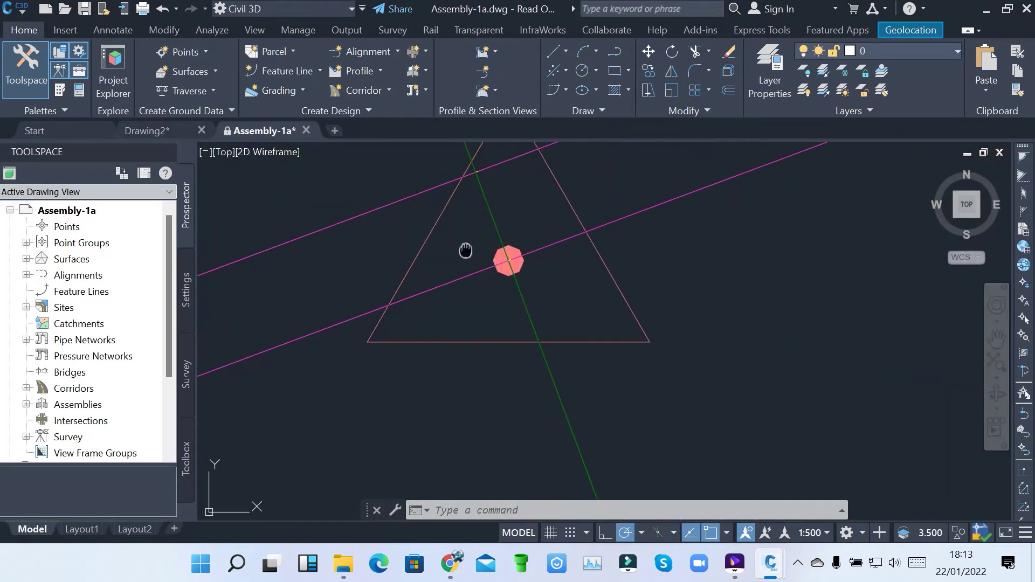
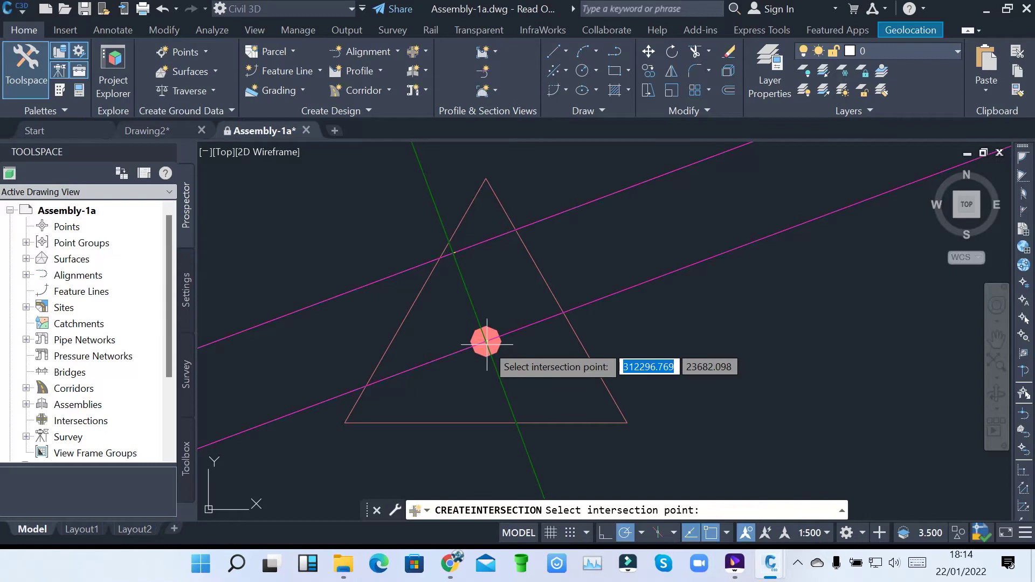
# Try to create an intersection at the point where the First Street and Second Street alignments meet
pyautogui.click(486, 342)
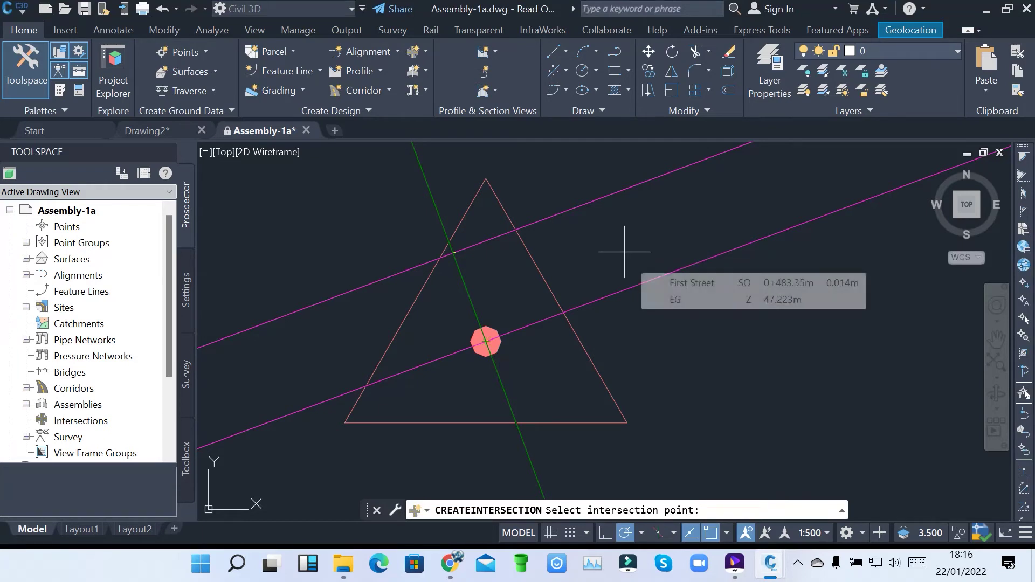
pyautogui.click(477, 339)
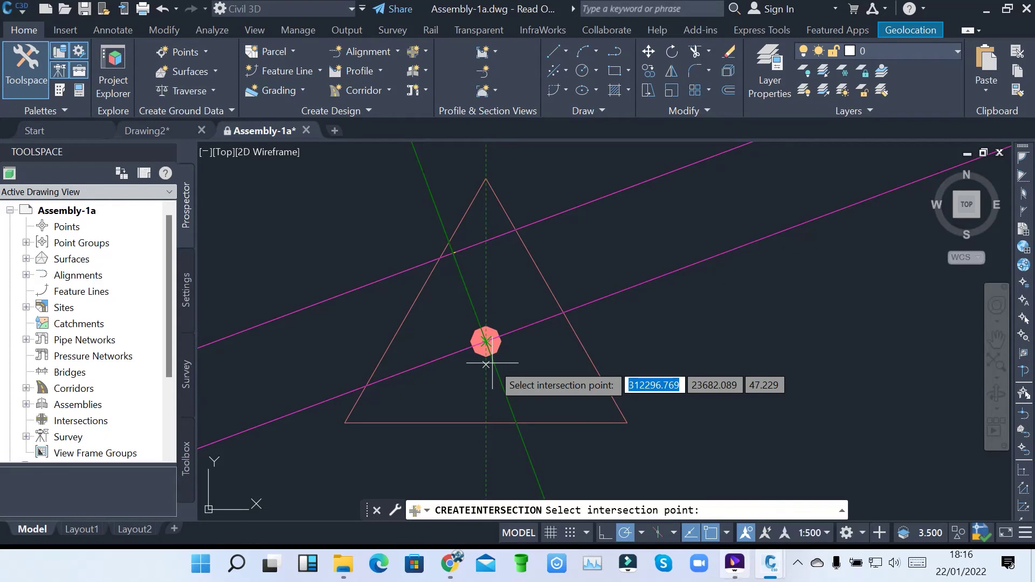
pyautogui.moveTo(734, 563)
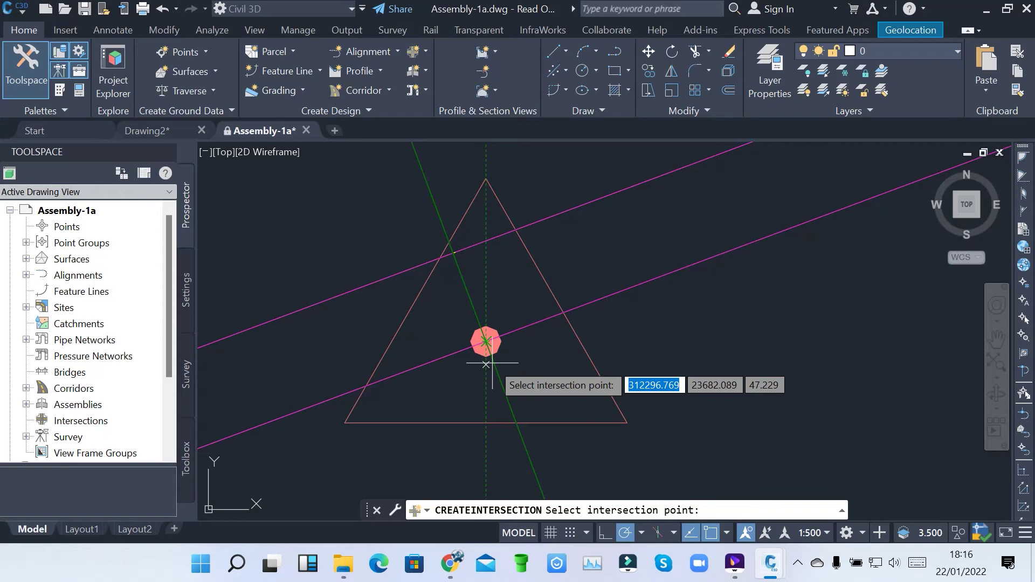
pyautogui.scroll(2, 485, 364)
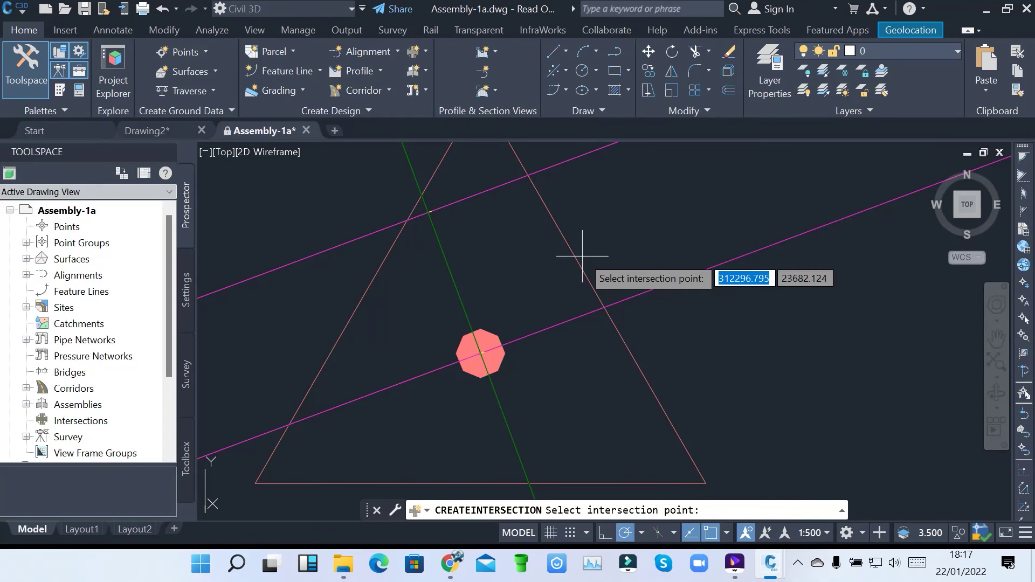
pyautogui.click(582, 256)
pyautogui.press('Escape')
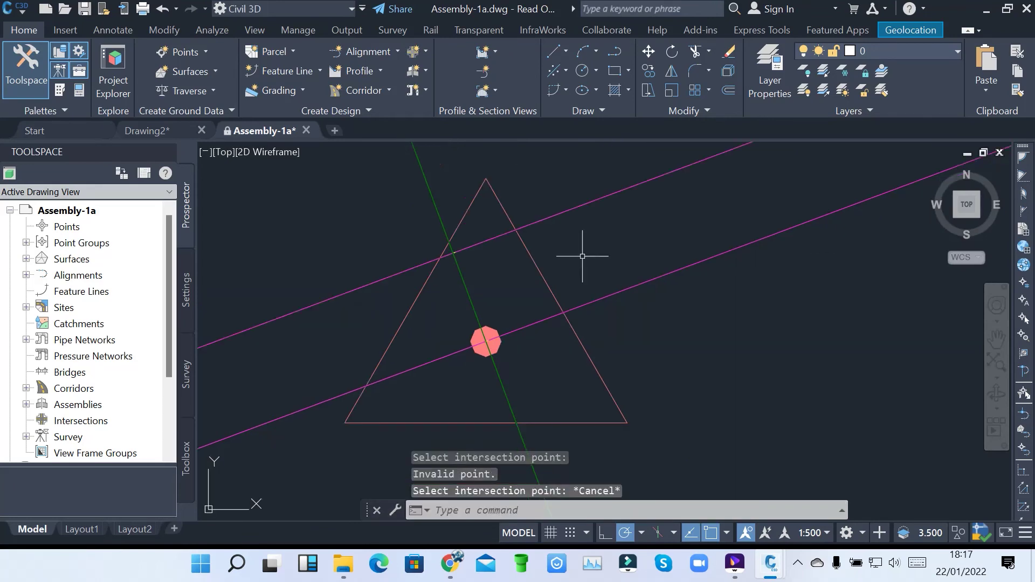
pyautogui.scroll(-8, 538, 293)
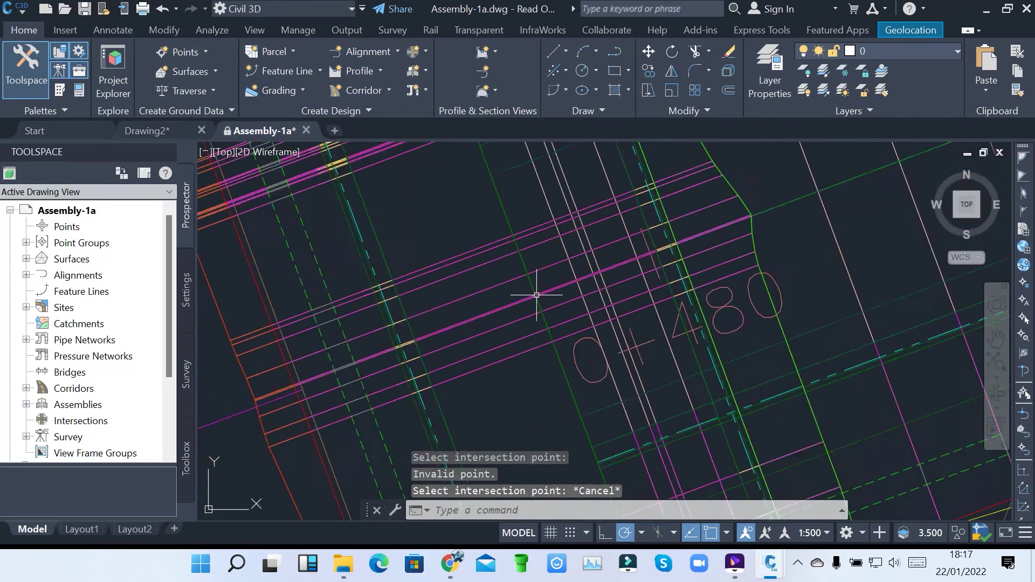
# Review the complete site layout, examining both street corridors in relation to the parcels, the existing ground boundary and the profile views
pyautogui.scroll(-2, 477, 224)
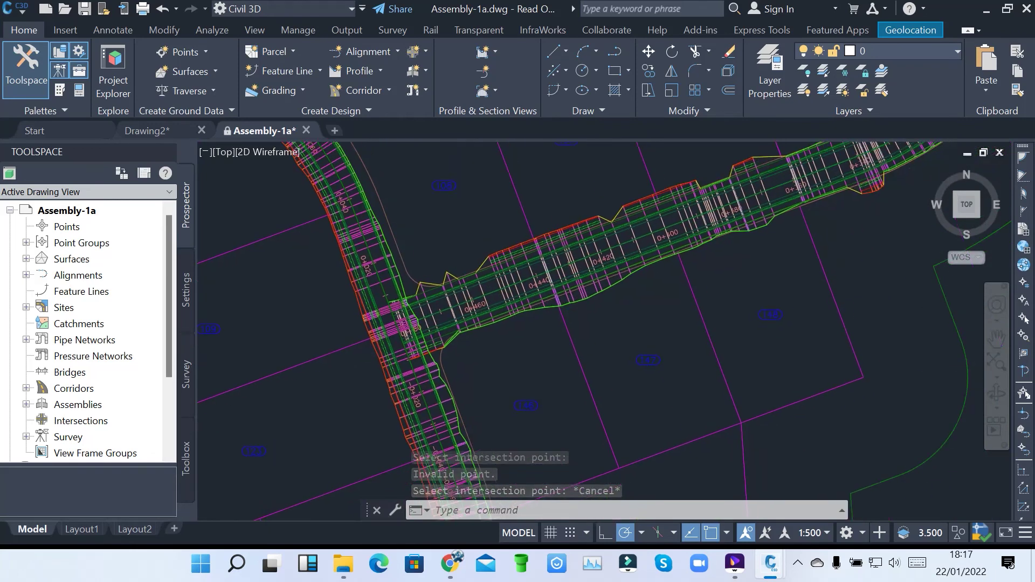
pyautogui.scroll(-3, 474, 225)
pyautogui.scroll(-4, 533, 230)
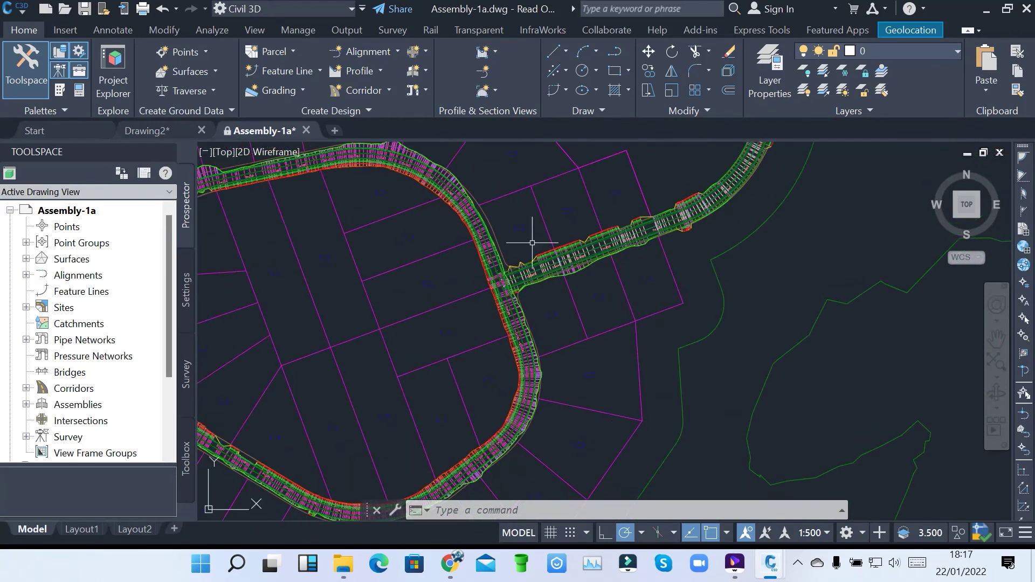
pyautogui.scroll(-2, 701, 229)
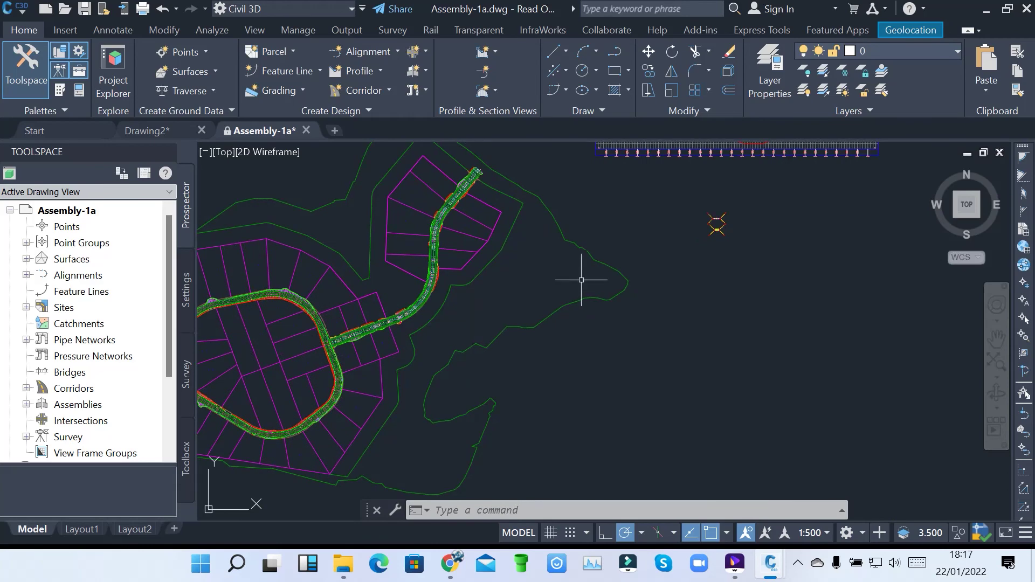
pyautogui.scroll(-3, 573, 280)
pyautogui.scroll(4, 686, 300)
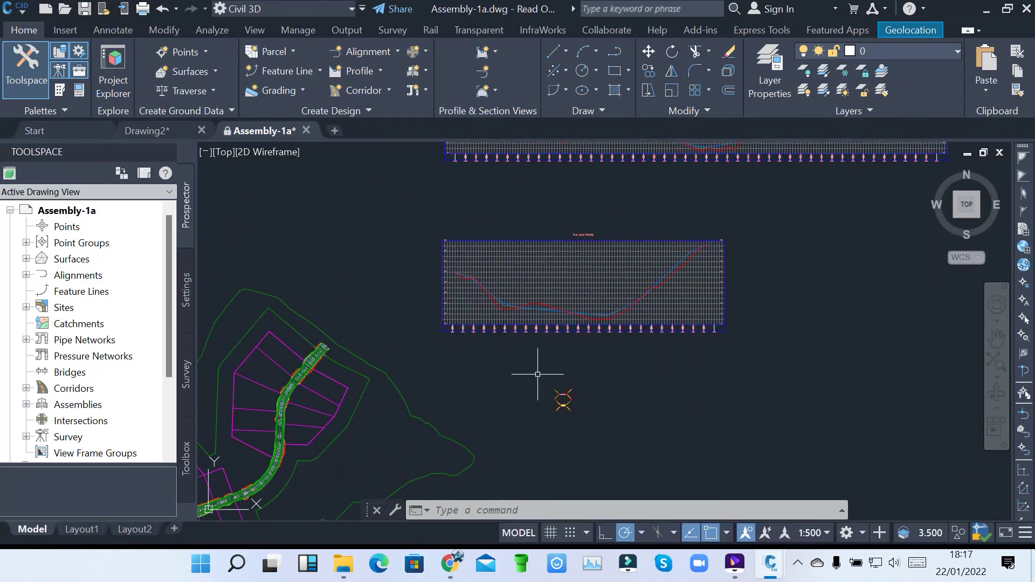
pyautogui.moveTo(538, 370)
pyautogui.mouseDown(button='middle')
pyautogui.moveTo(582, 312)
pyautogui.moveTo(718, 208)
pyautogui.mouseUp(button='middle')
pyautogui.moveTo(718, 208)
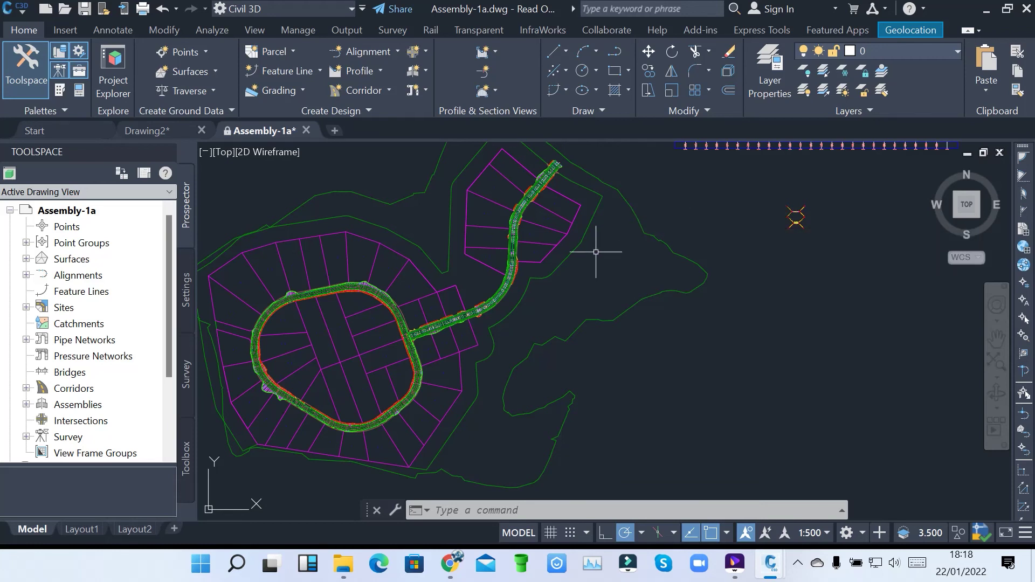
pyautogui.moveTo(595, 252)
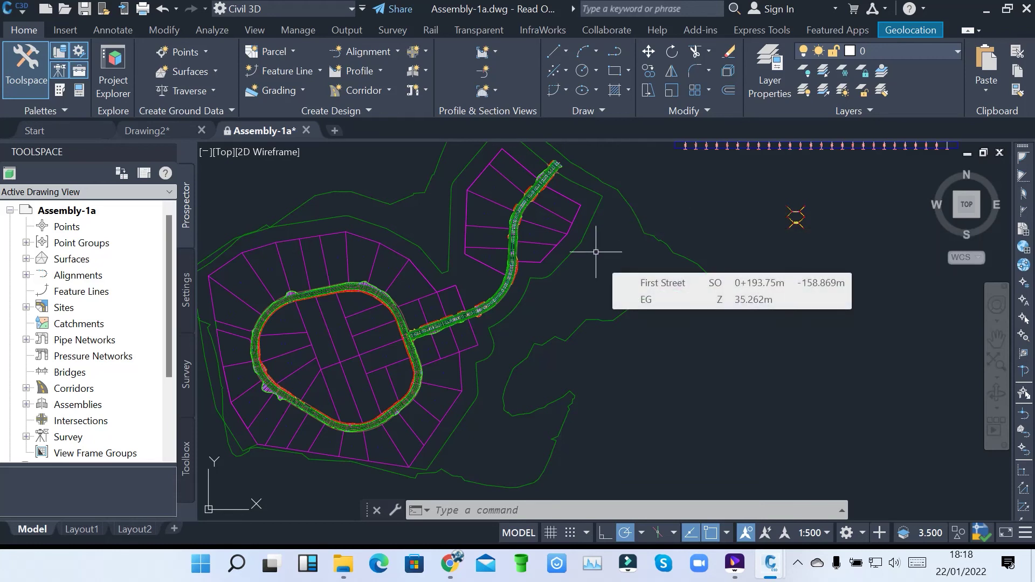